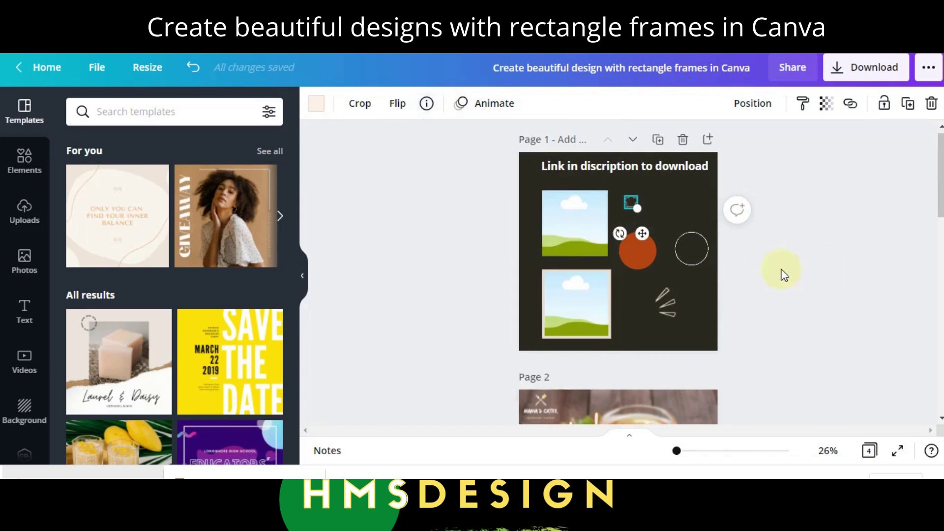
Check the element details of the circle frame and the line doodle on page 1, and review the finished design on page 2.
click(703, 250)
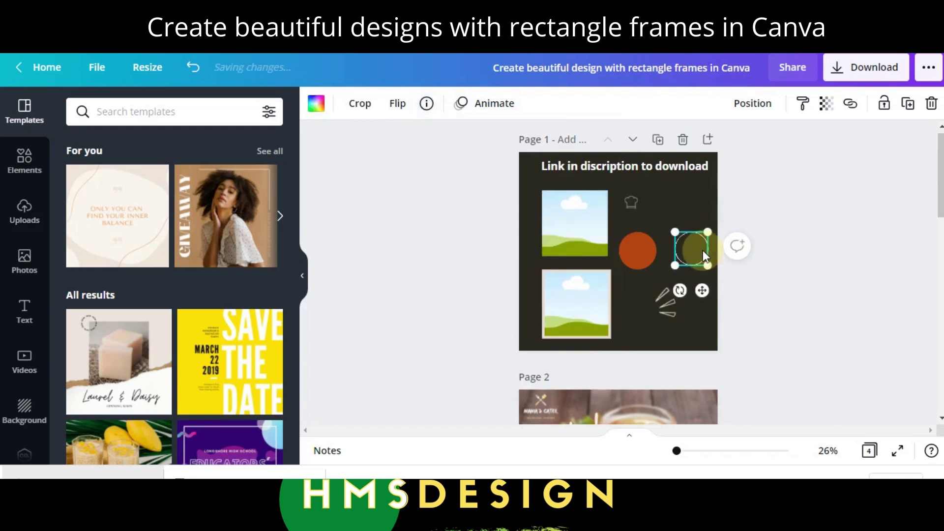
click(425, 110)
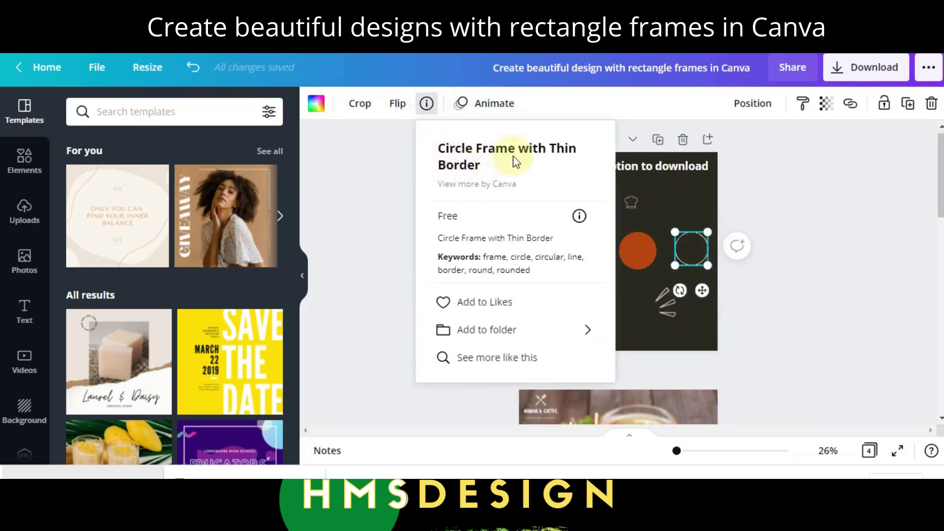
click(637, 256)
click(668, 302)
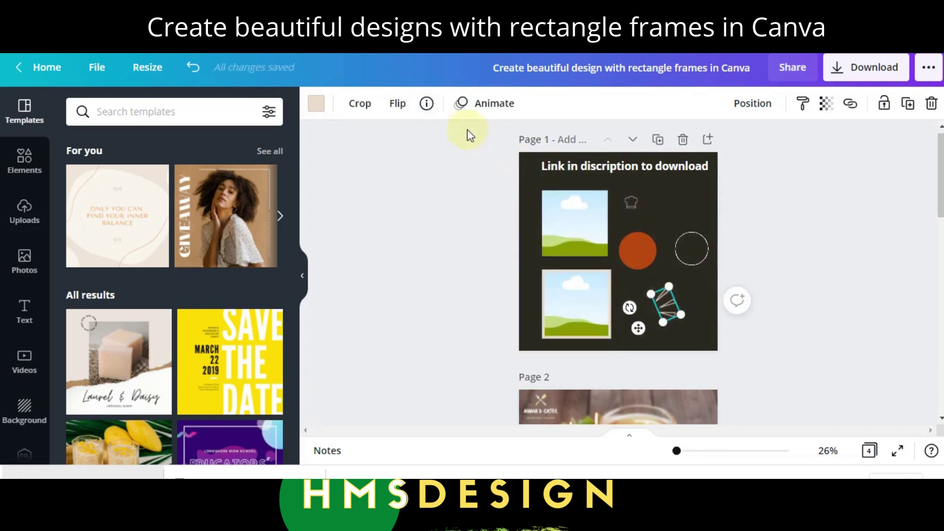
click(425, 105)
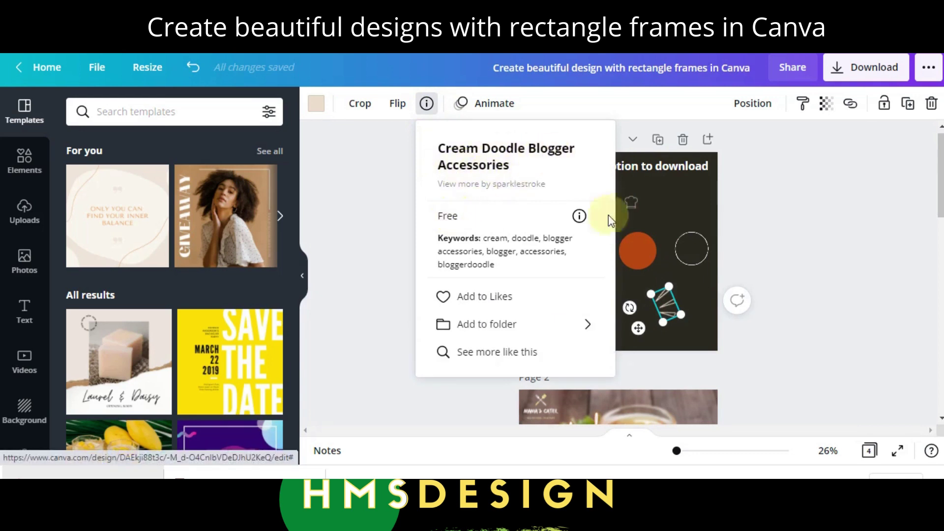
click(801, 249)
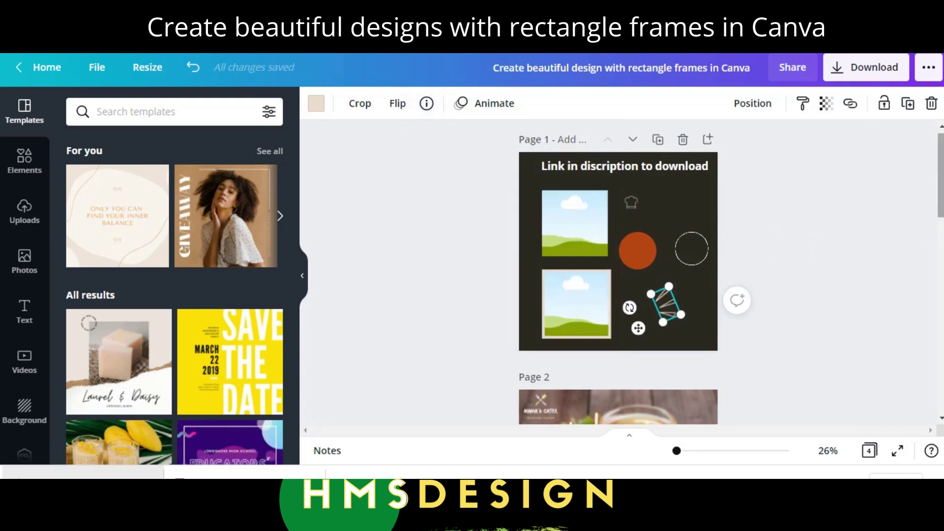
scroll(801, 250, down, 1)
scroll(622, 273, down, 6)
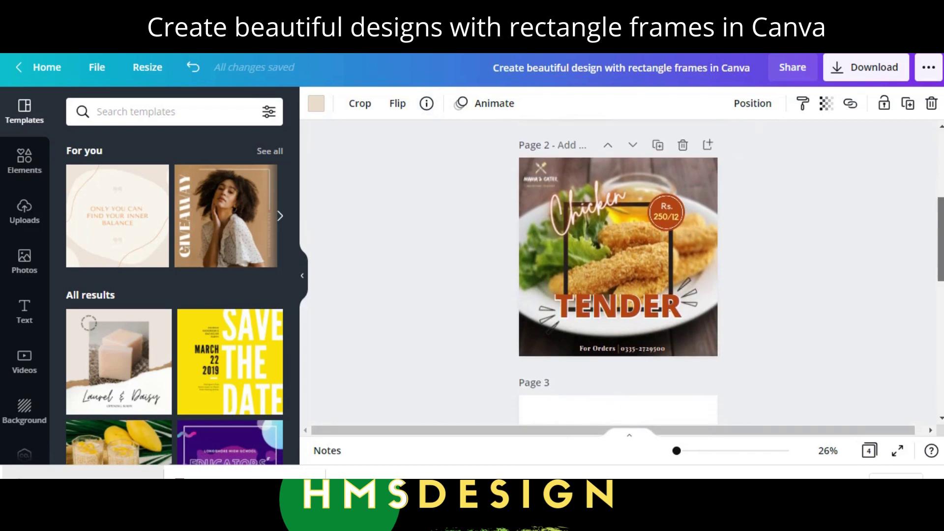
scroll(618, 270, down, 5)
scroll(618, 270, up, 6)
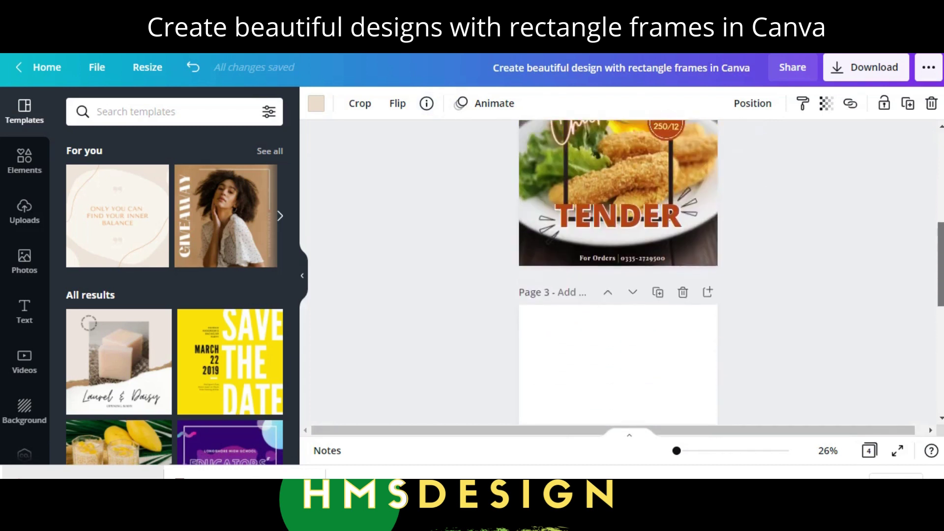
click(801, 190)
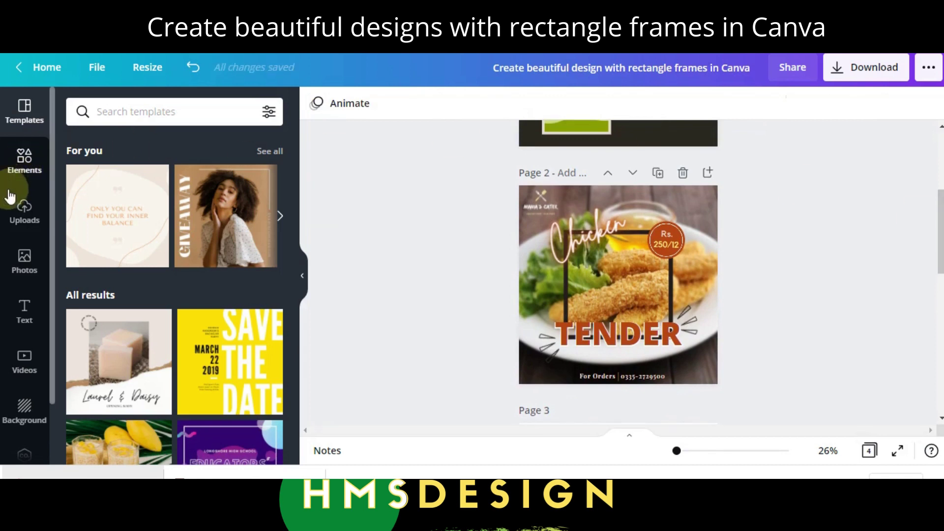
Search the photo library for "chicken rolls".
click(23, 266)
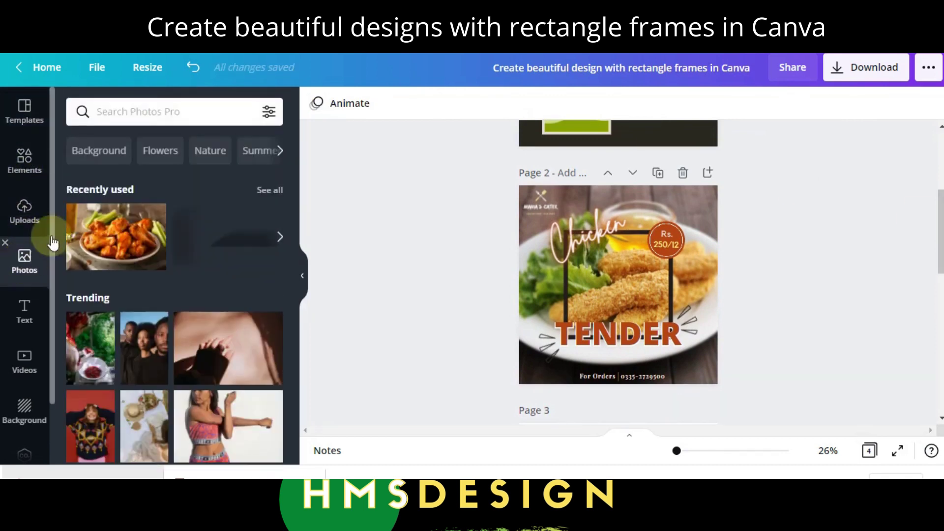
click(218, 115)
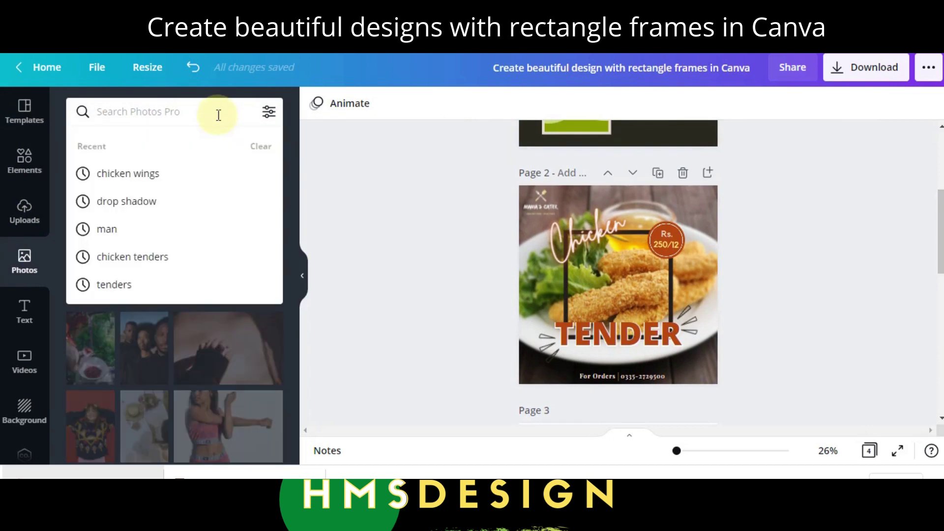
text(chicken)
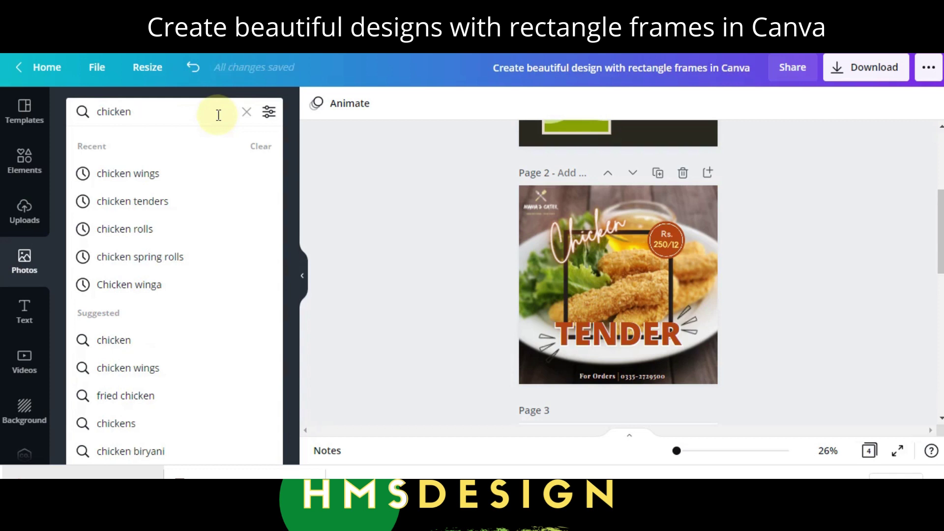
text(nood)
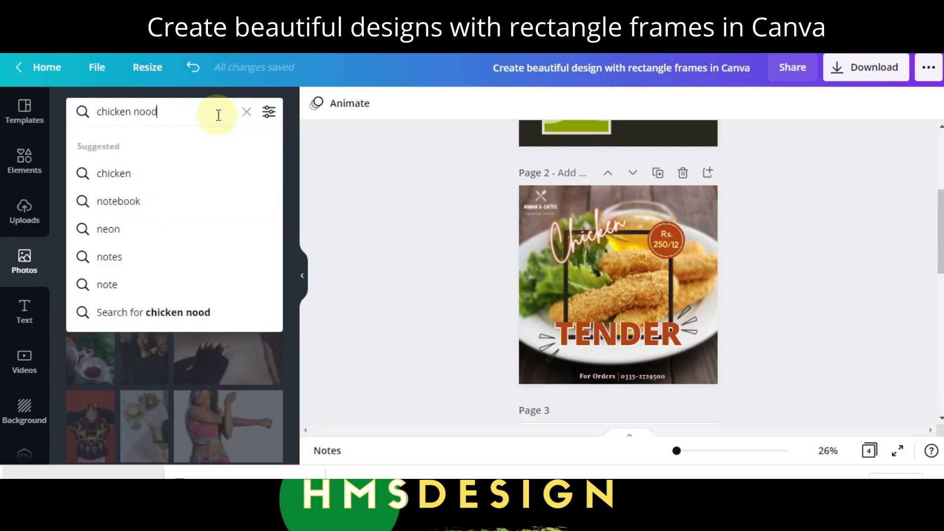
key(BackSpace)
key(BackSpace)
key(BackSpace)
key(BackSpace)
key(BackSpace)
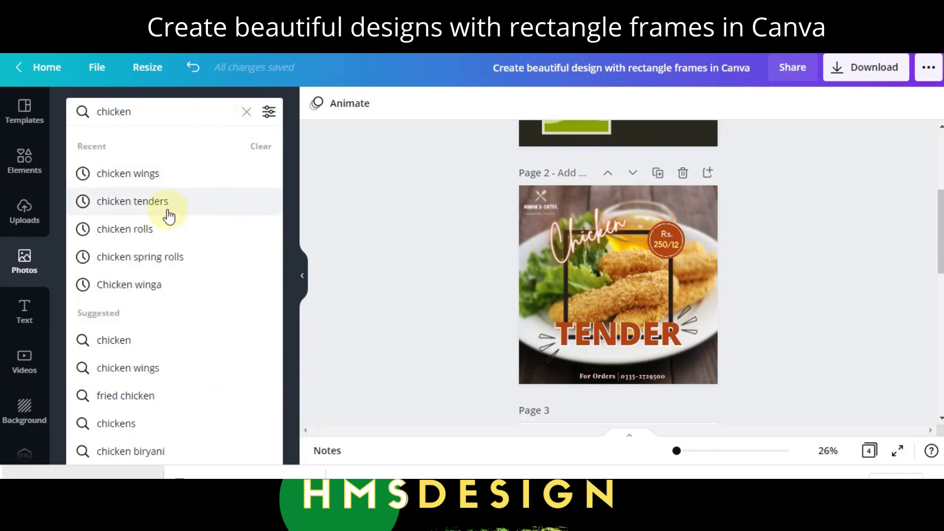
click(148, 229)
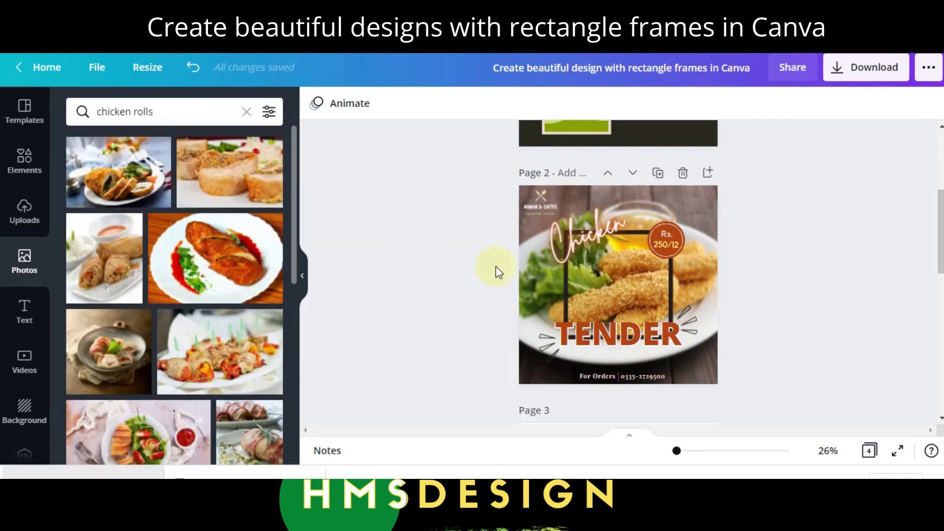
Fill blank page 3 with the photo of sliced chicken roll and salad on a white plate against a blue table as its background.
drag(941, 209, 941, 280)
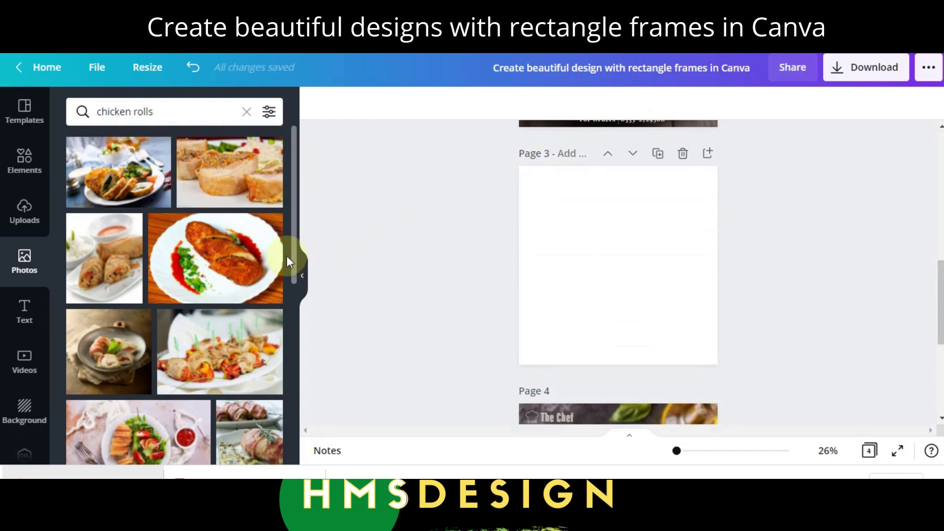
drag(132, 177, 532, 237)
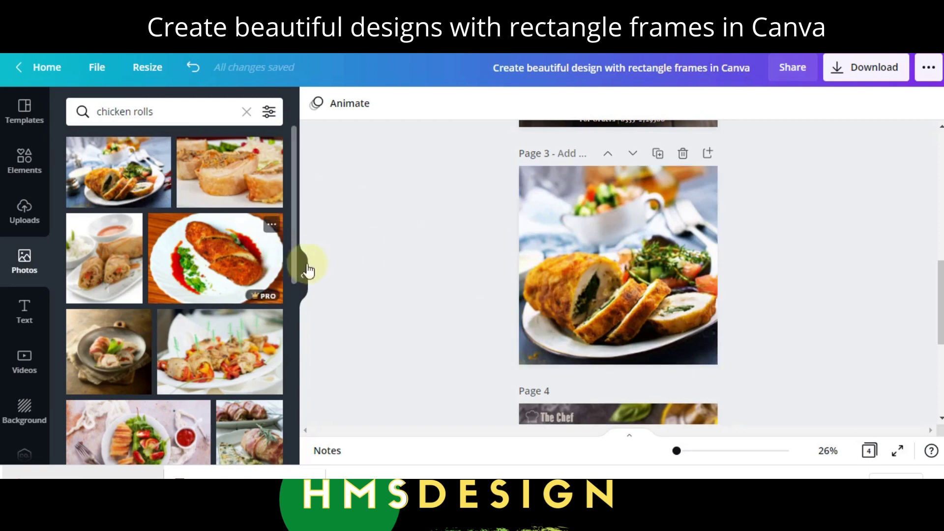
scroll(296, 246, down, 5)
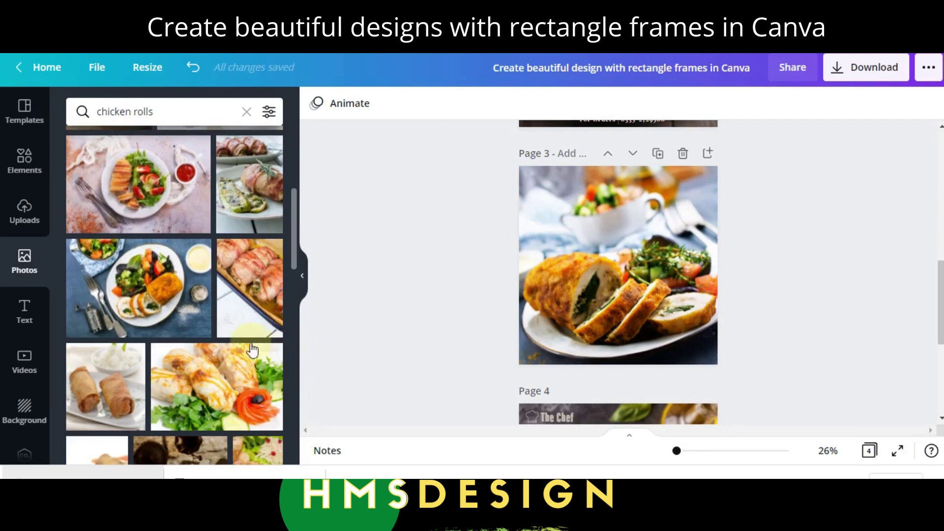
drag(162, 294, 529, 267)
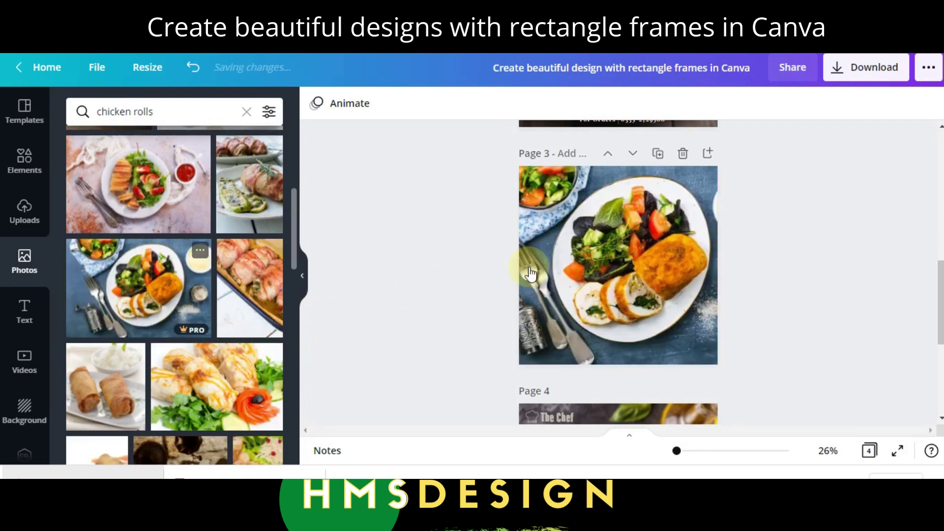
Shift the background photo on page 3 slightly left within its crop so the plate sits nearer the middle.
double_click(637, 272)
drag(654, 277, 632, 279)
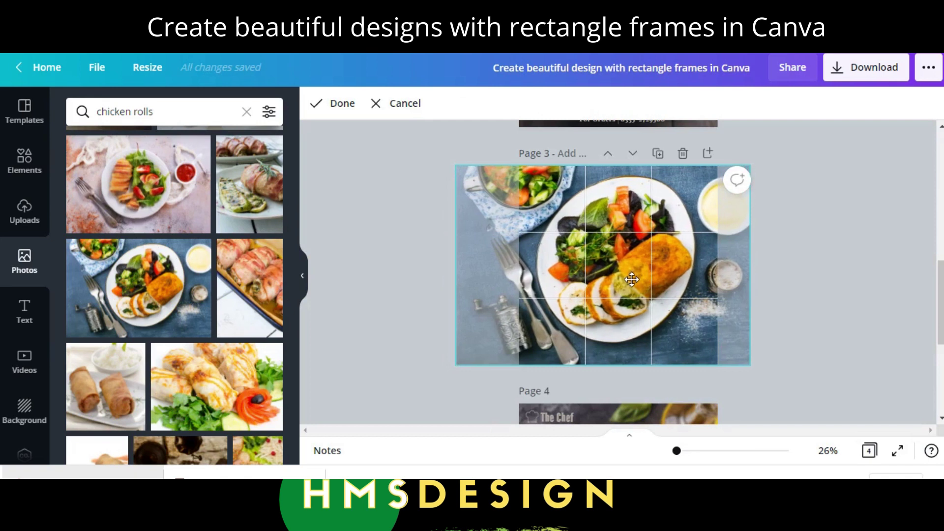
click(849, 309)
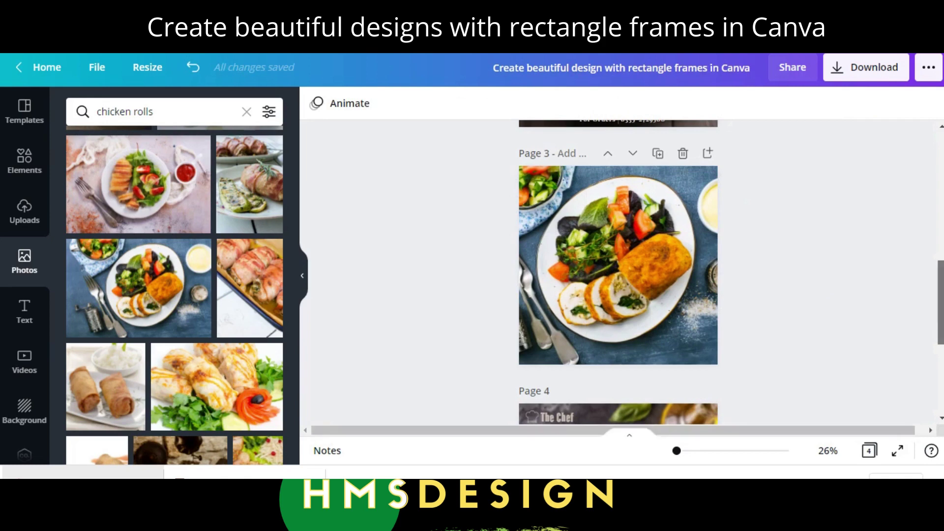
Copy the lower square frame with the cream border from page 1 onto page 3.
drag(940, 305, 940, 189)
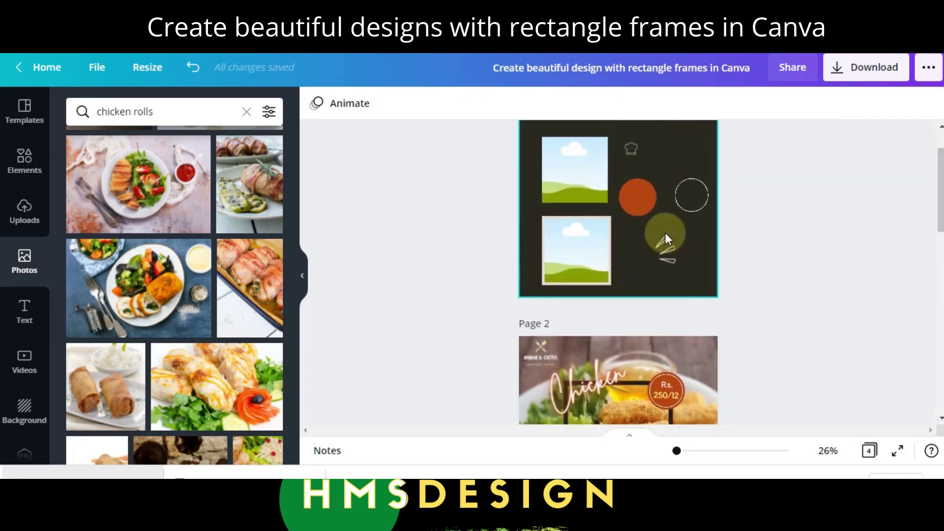
click(587, 251)
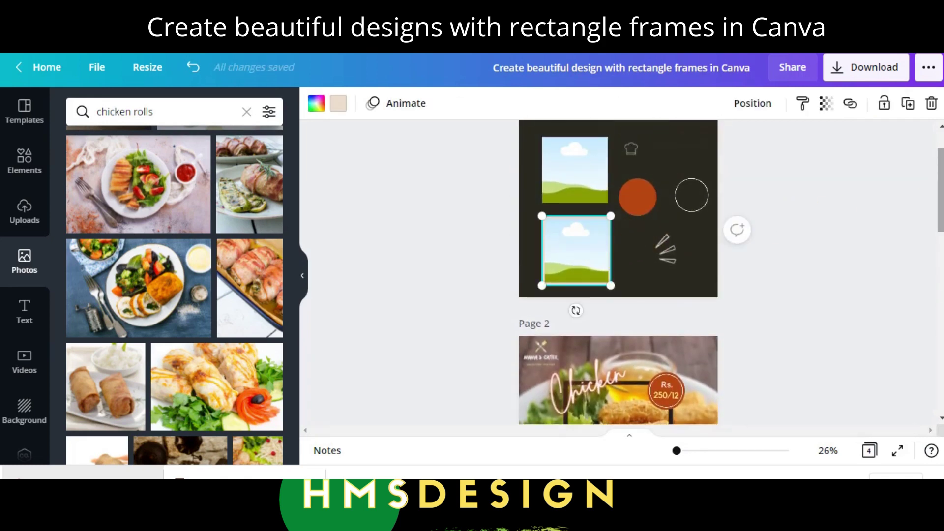
scroll(716, 301, down, 7)
click(660, 327)
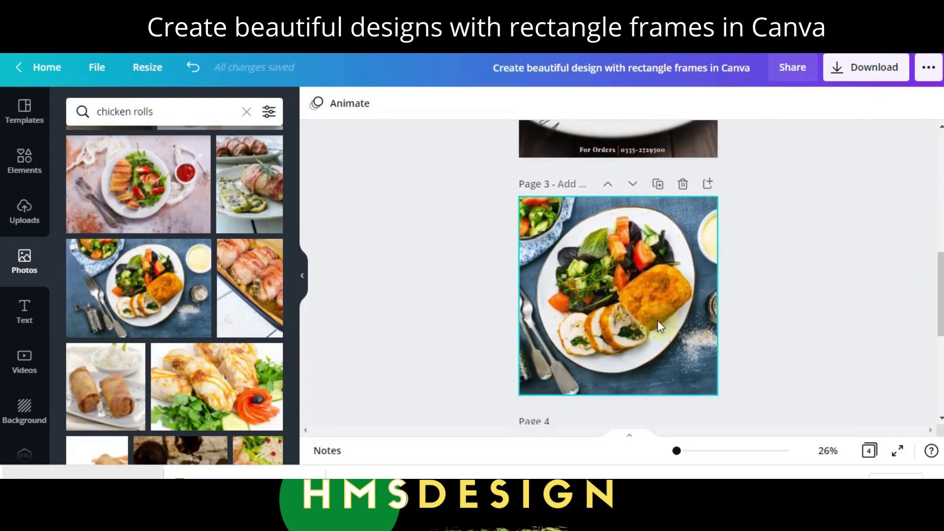
key(ctrl+v)
Enlarge the bordered square frame on page 3 and centre it horizontally over the plate.
drag(601, 312, 616, 283)
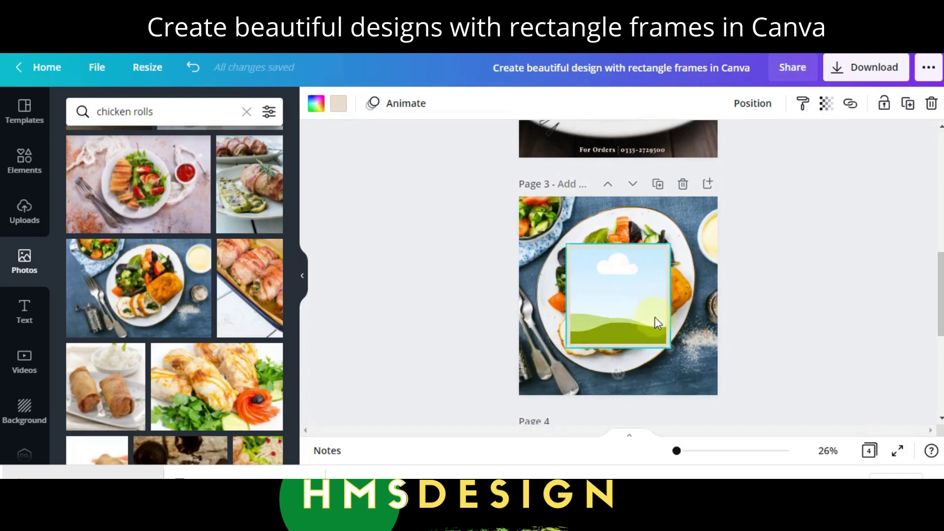
drag(670, 347, 681, 360)
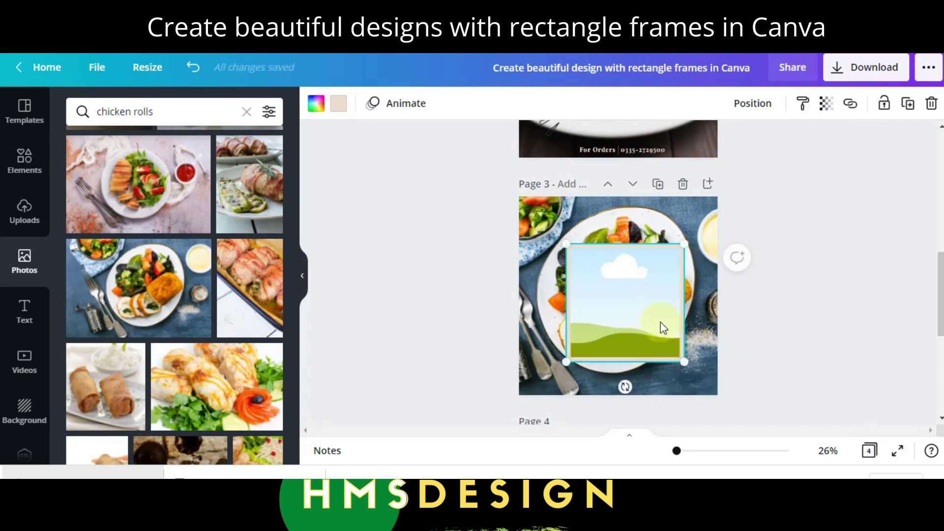
drag(661, 324, 651, 322)
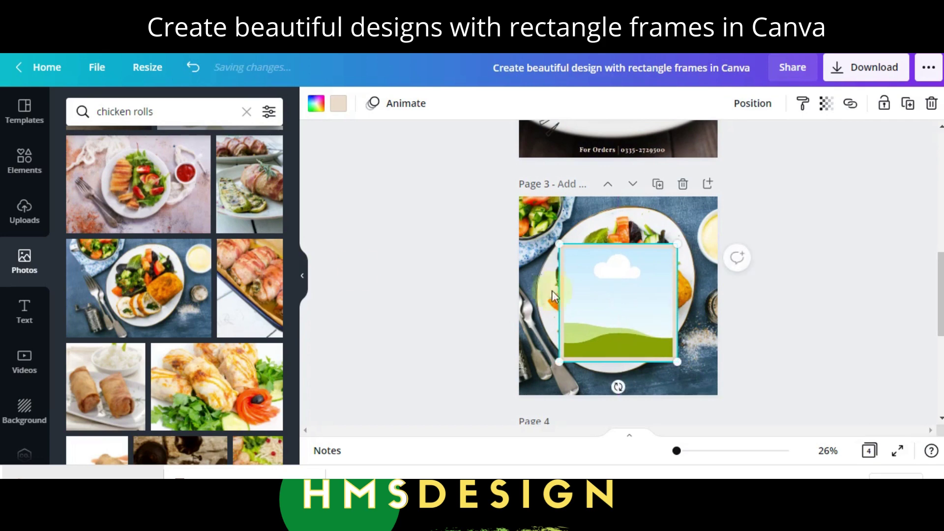
Fill the square frame with the same chicken roll photo, then scale and shift it inside the frame to line up with the background.
drag(162, 285, 609, 299)
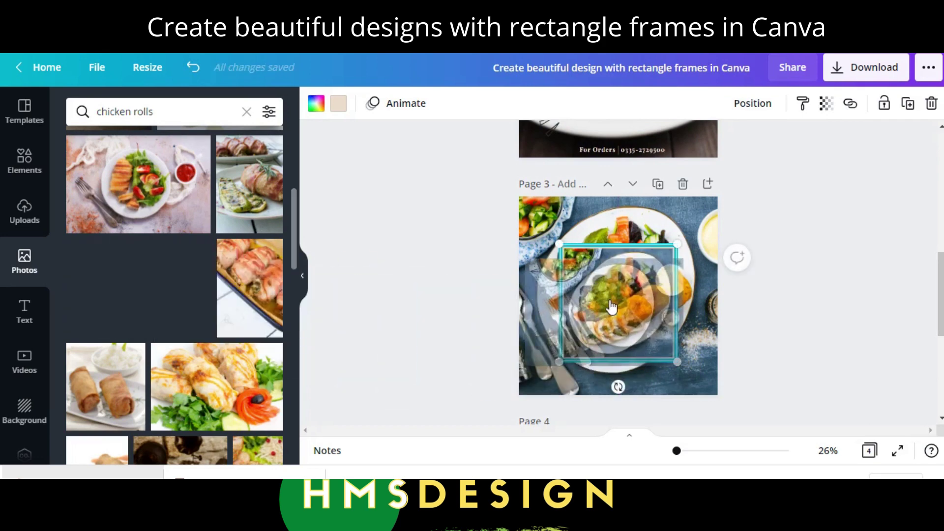
double_click(610, 299)
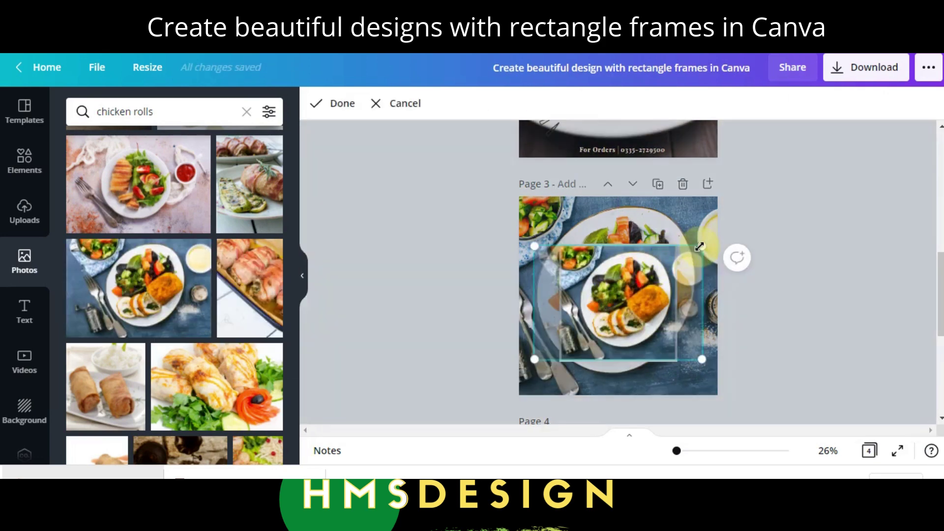
drag(700, 245, 776, 196)
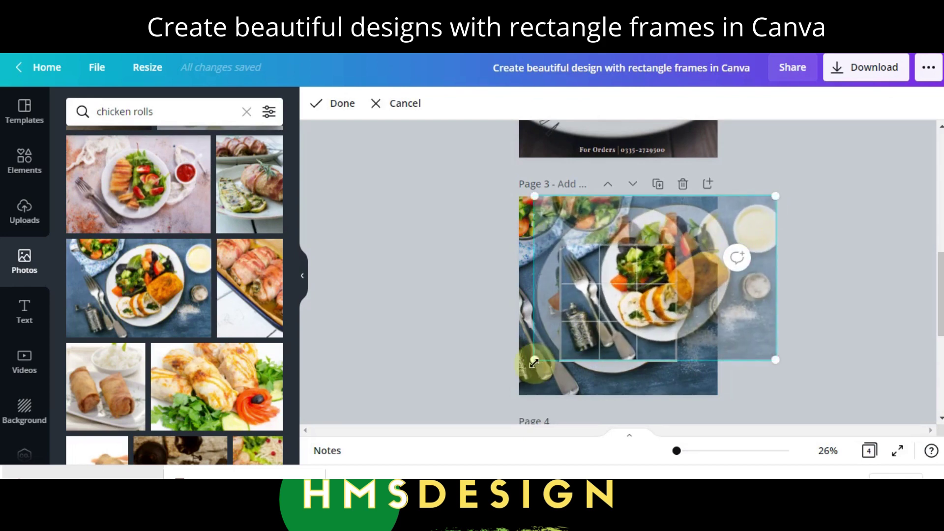
drag(534, 361, 487, 396)
drag(664, 319, 634, 319)
click(783, 373)
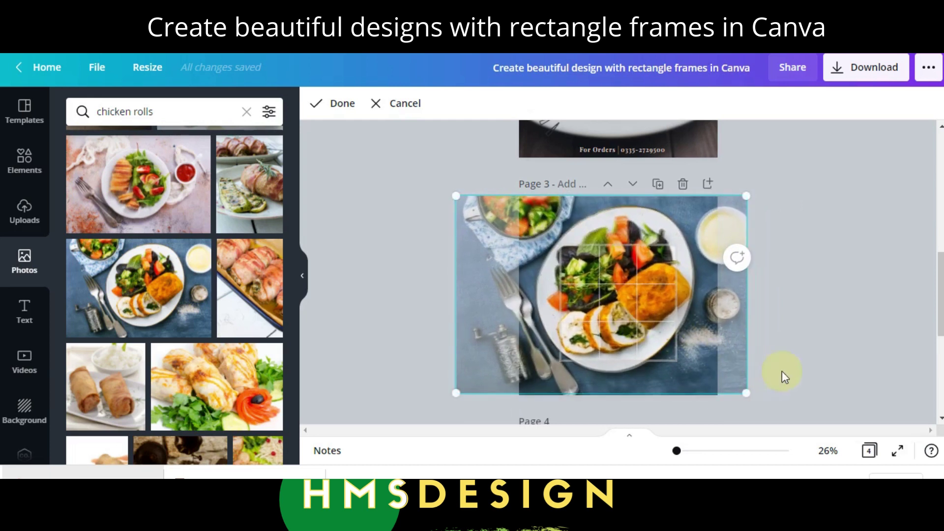
drag(746, 397, 748, 397)
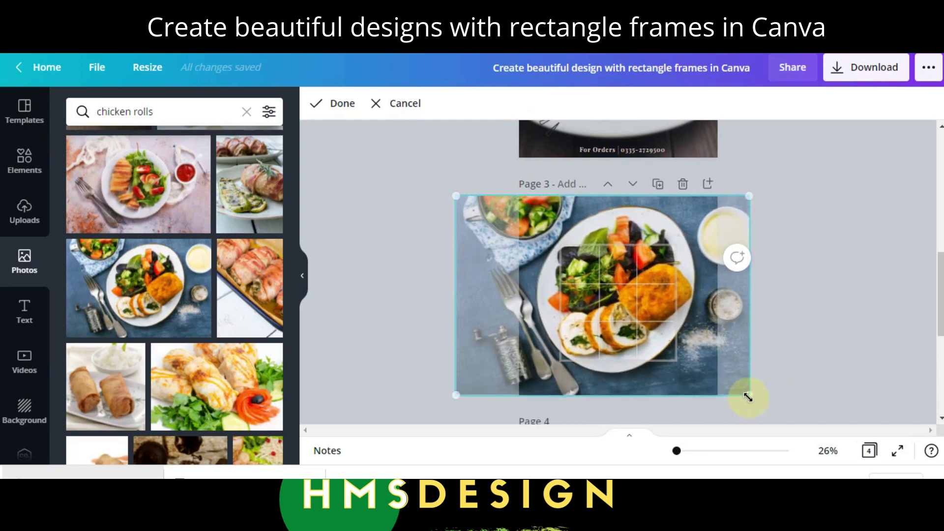
click(842, 292)
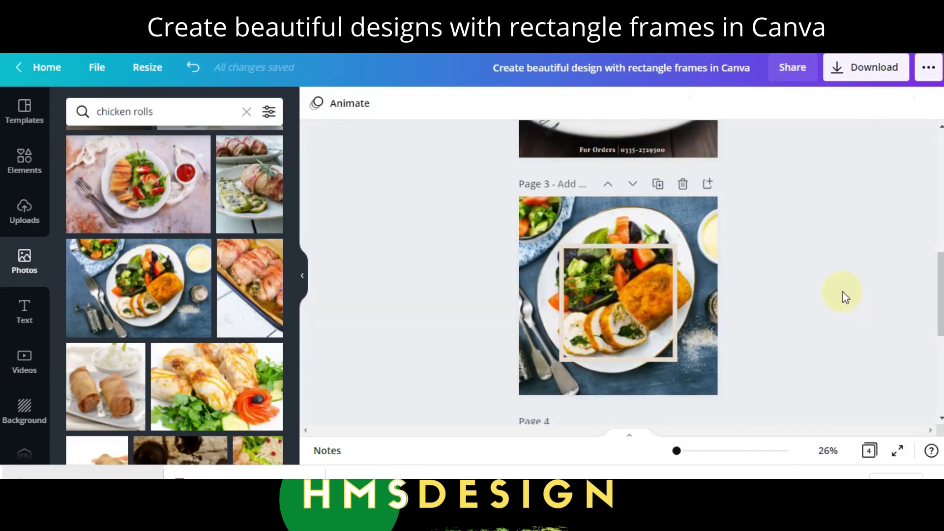
Set the blur of page 3's background photo to 11.
click(701, 337)
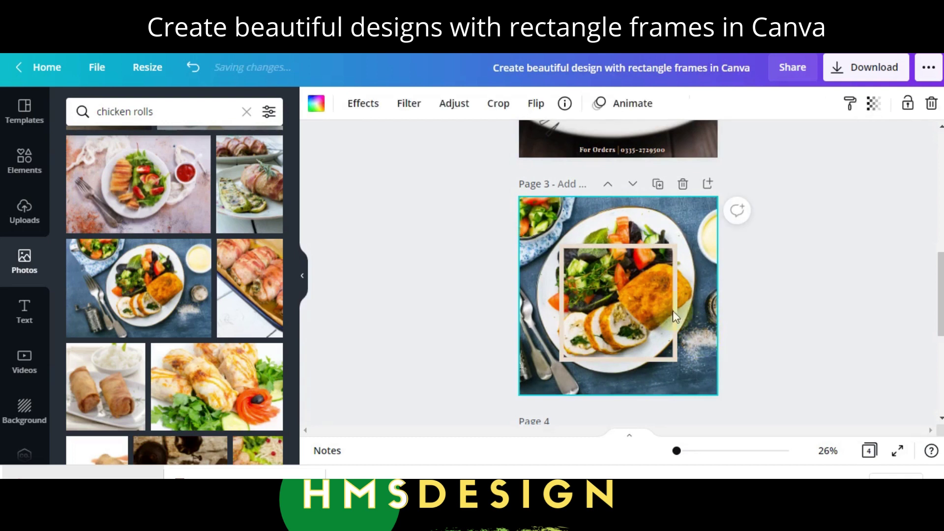
click(453, 107)
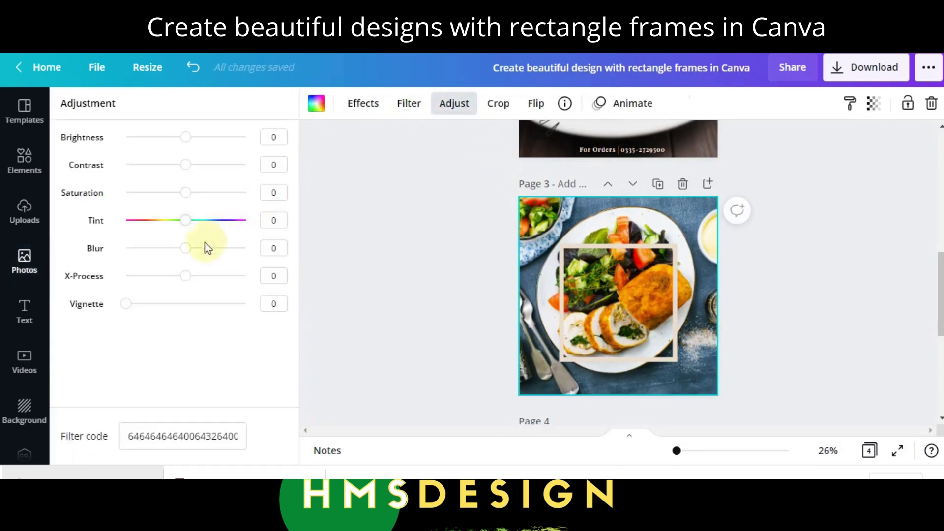
drag(187, 254, 195, 256)
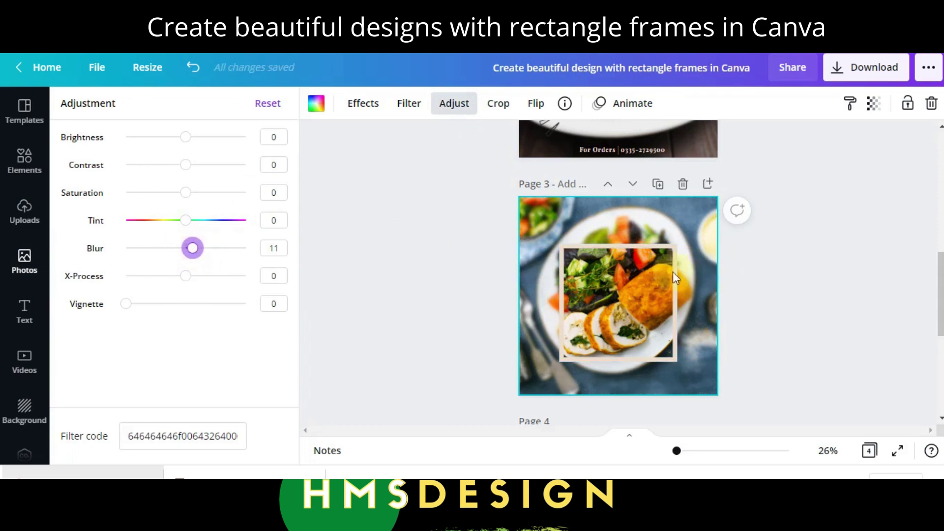
Try several of the photo's colours on the square frame's border on page 3 and settle on the dark charcoal one.
click(650, 267)
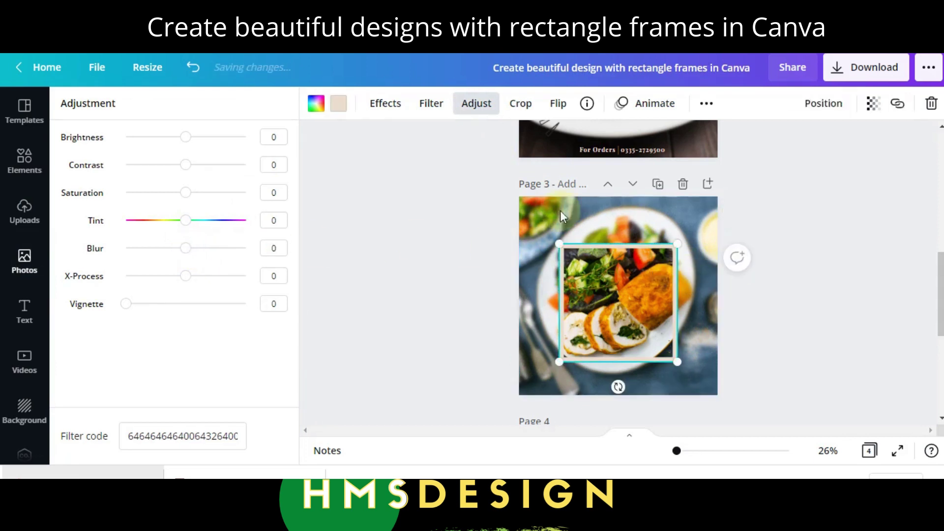
click(340, 105)
drag(295, 188, 291, 262)
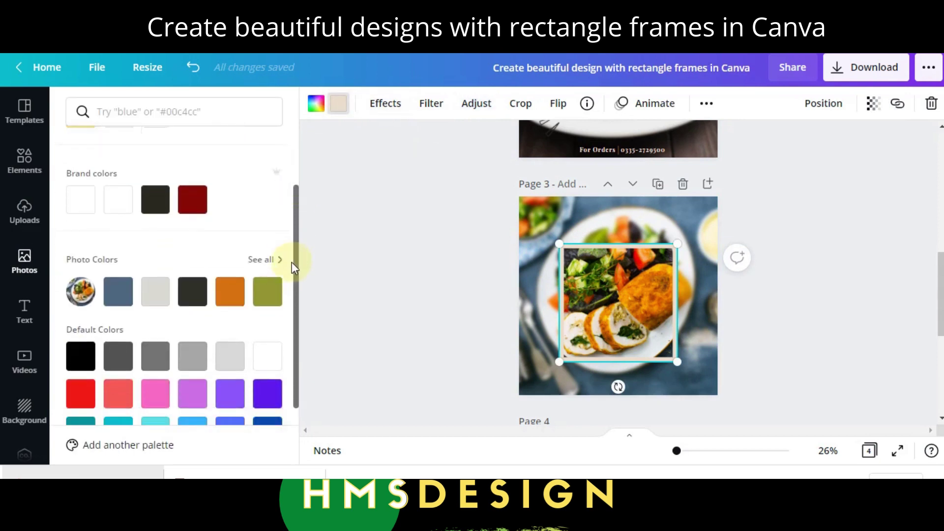
scroll(291, 262, down, 1)
click(200, 269)
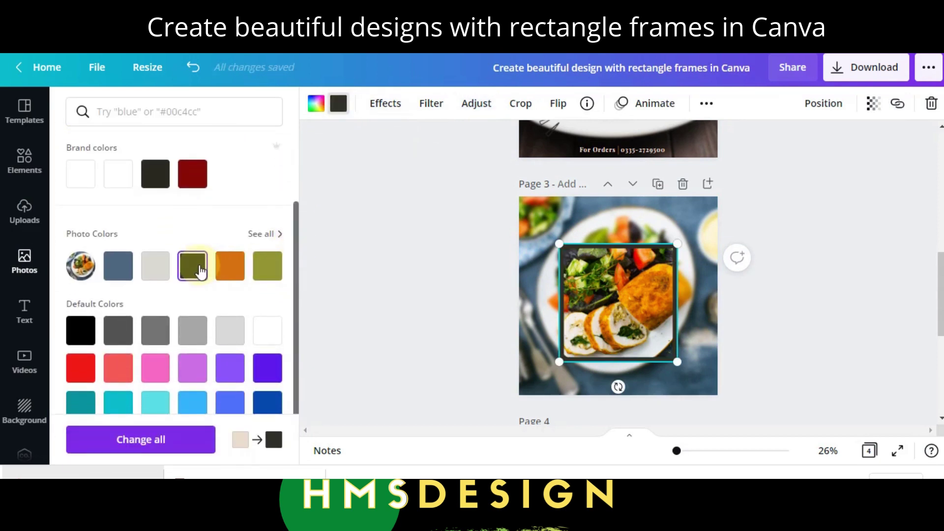
click(268, 270)
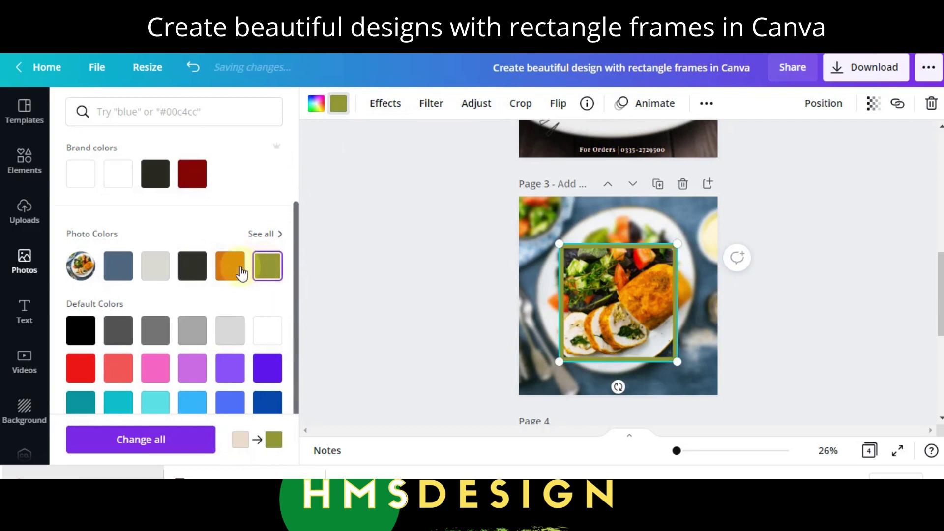
click(241, 272)
click(192, 268)
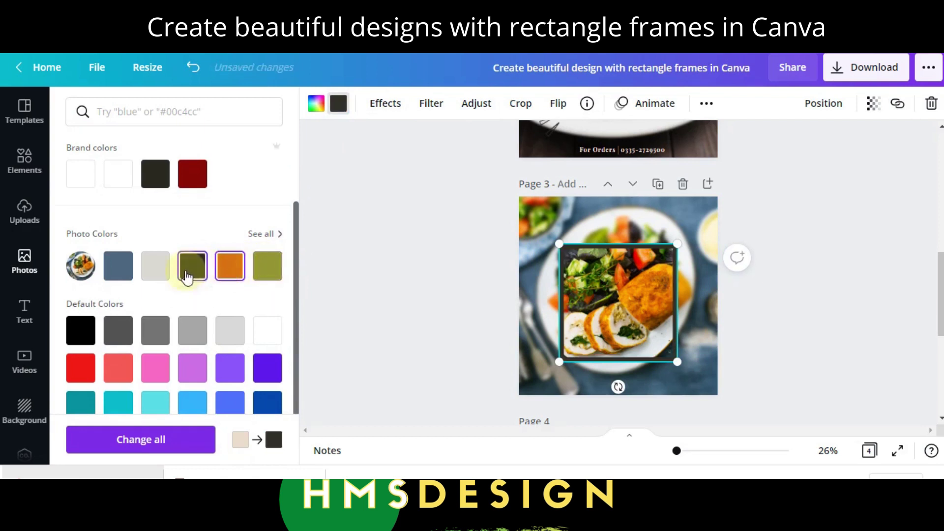
click(124, 277)
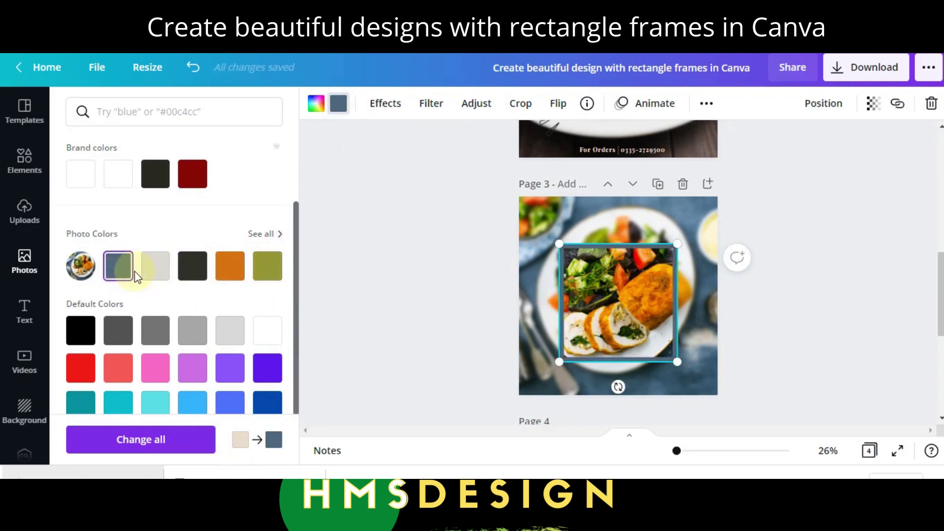
click(189, 276)
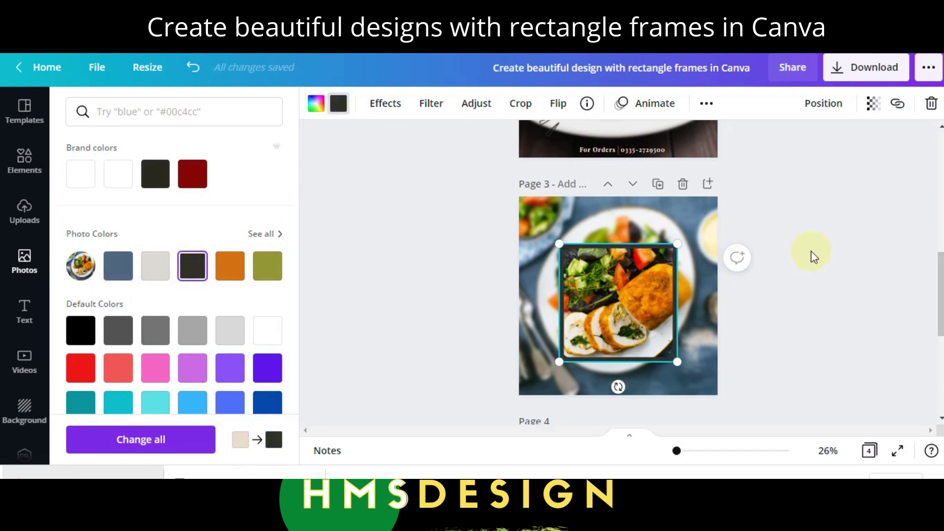
click(824, 261)
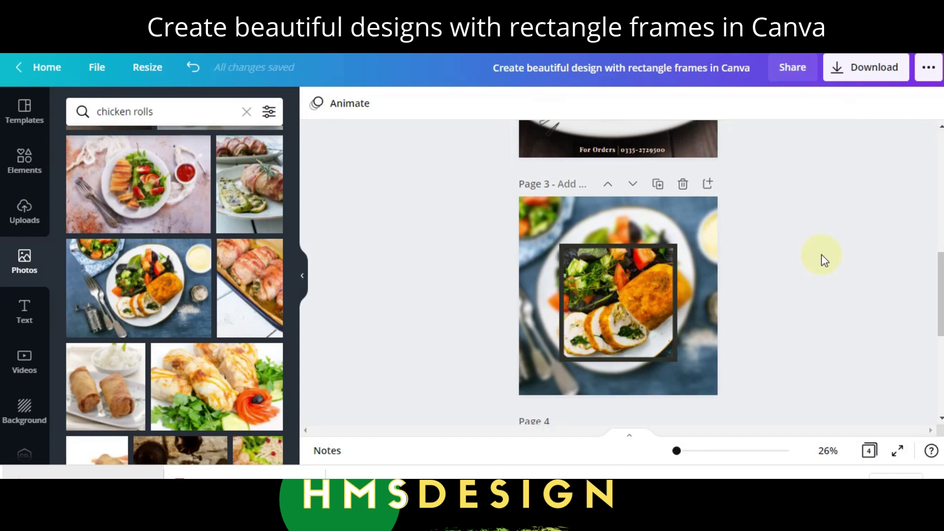
Examine the sample elements on page 1 and the script "Chicken" heading with its text settings on page 2.
click(685, 373)
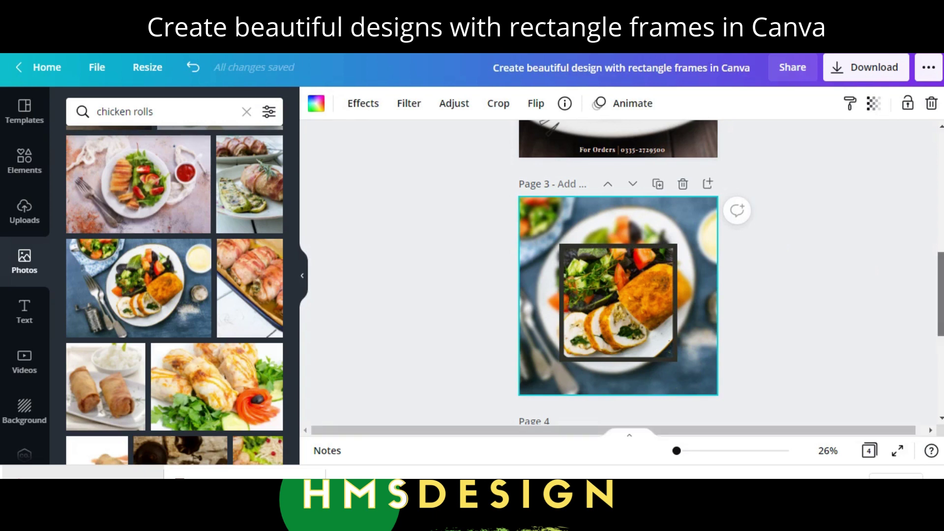
scroll(618, 271, up, 3)
scroll(618, 272, up, 2)
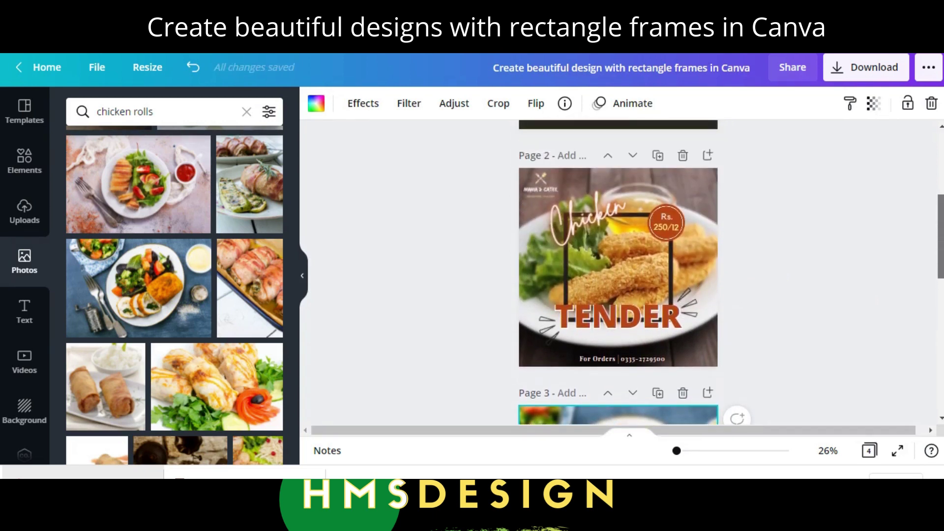
key(Escape)
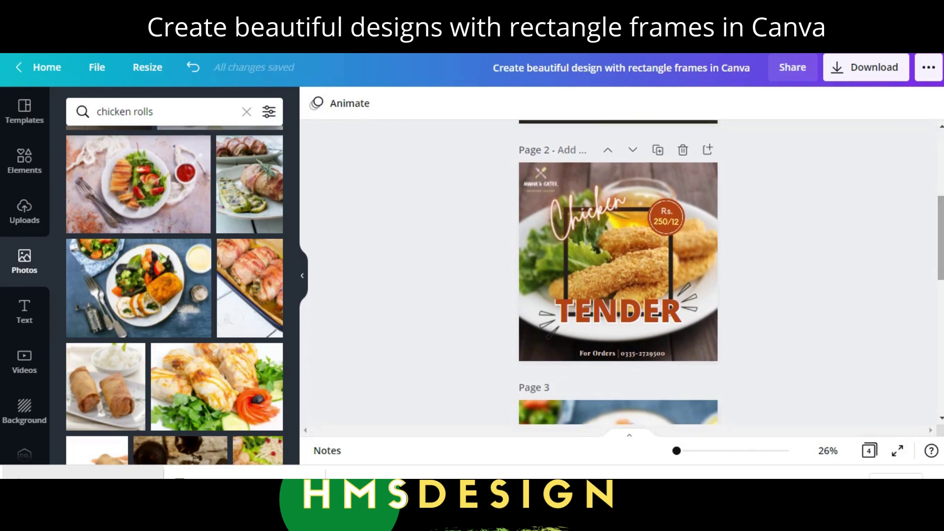
scroll(619, 272, up, 1)
drag(940, 236, 940, 196)
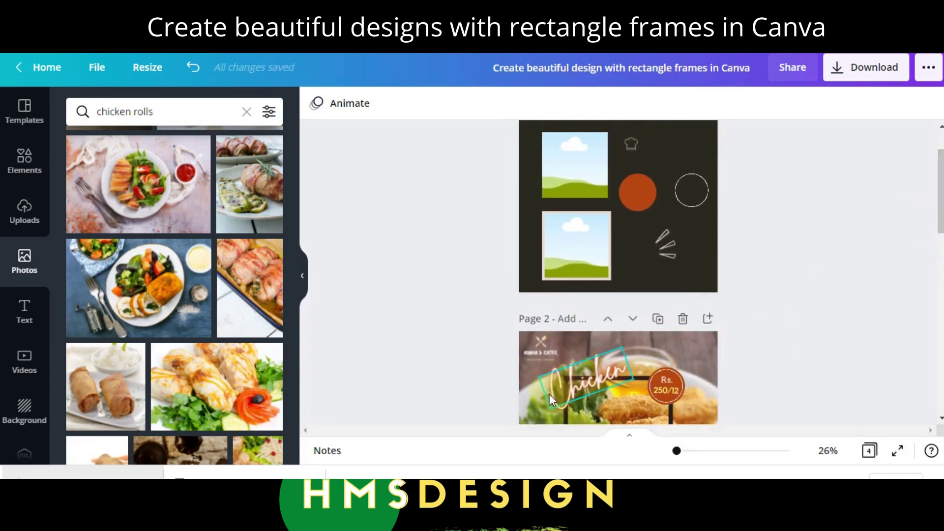
click(598, 374)
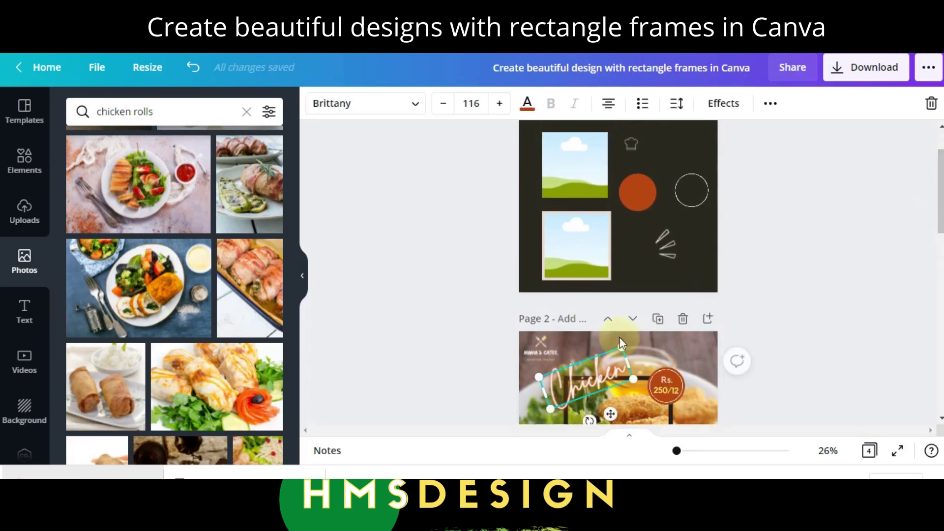
click(723, 103)
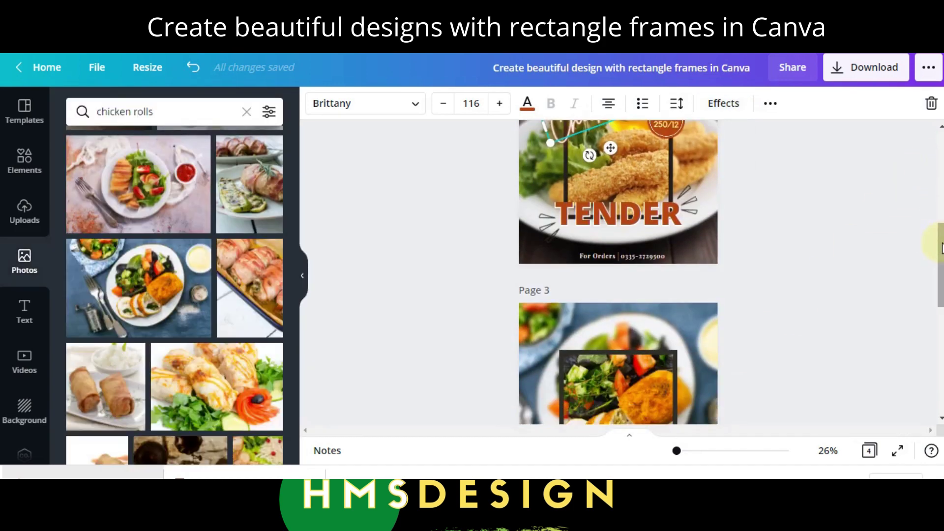
Copy the "TENDER" heading from page 2 onto page 3 and place it over the frame's lower edge.
mouse_move(941, 246)
mouse_down()
mouse_move(941, 196)
mouse_move(941, 278)
mouse_move(942, 199)
mouse_move(942, 243)
mouse_up()
key(Escape)
click(634, 280)
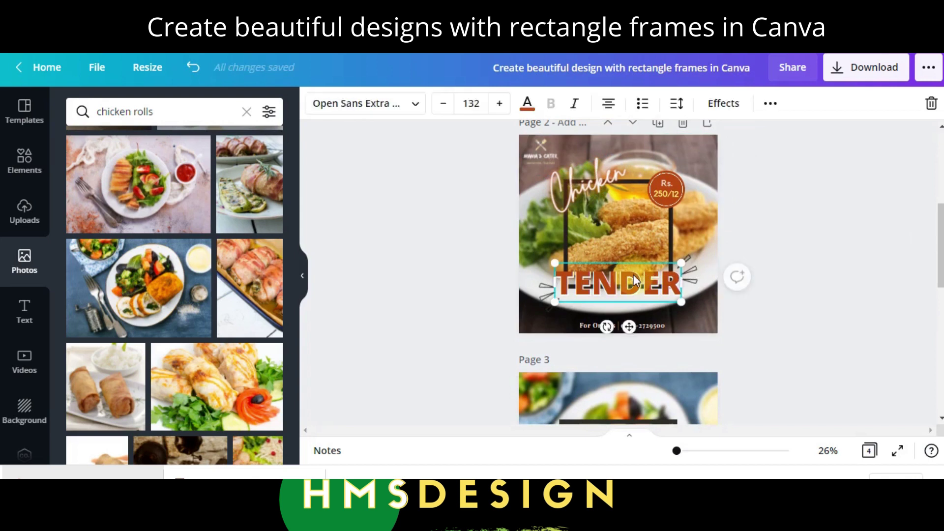
drag(941, 245, 941, 311)
click(659, 321)
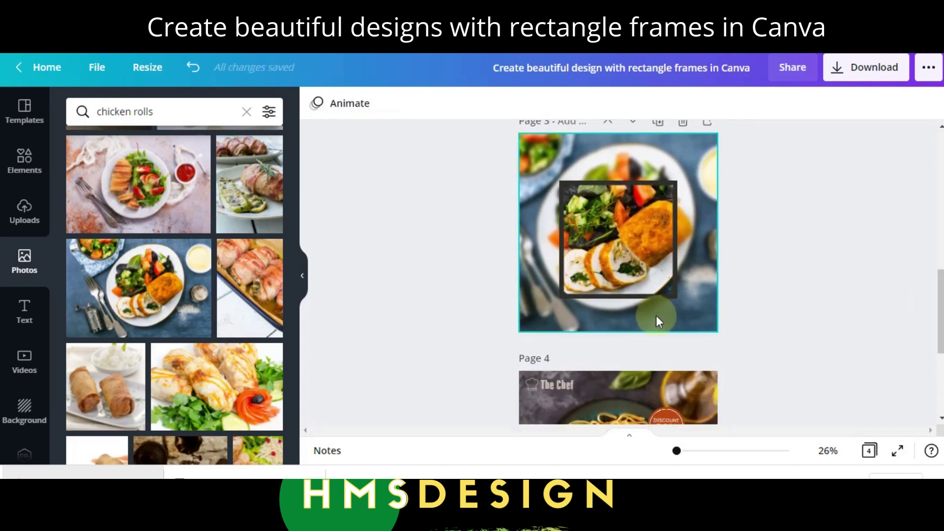
key(ctrl+v)
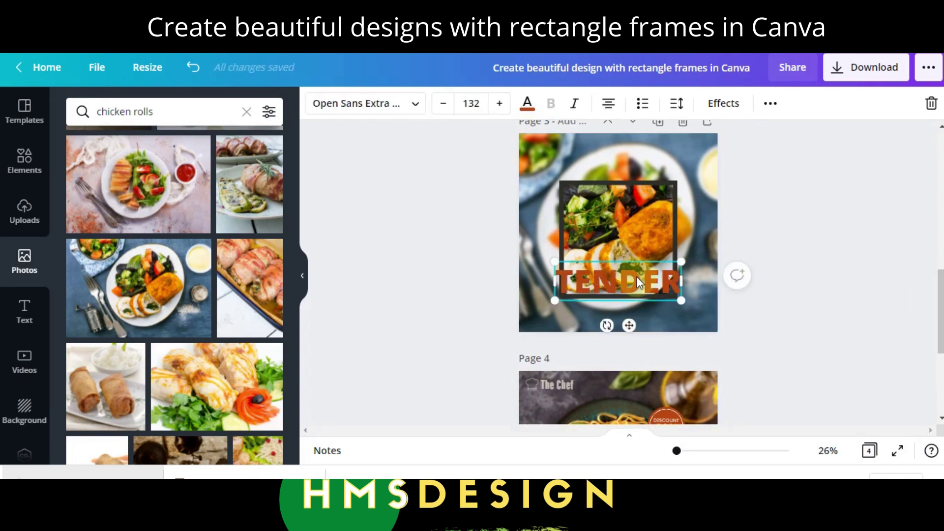
drag(637, 277, 635, 289)
Replace the wording of the copied heading on page 3 with "BREAD".
double_click(635, 289)
key(BackSpace)
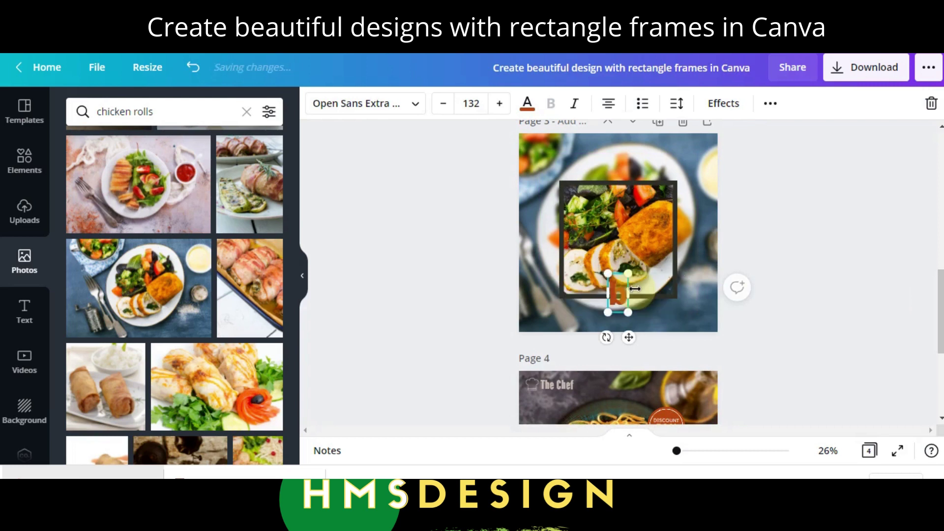
text(BREAD)
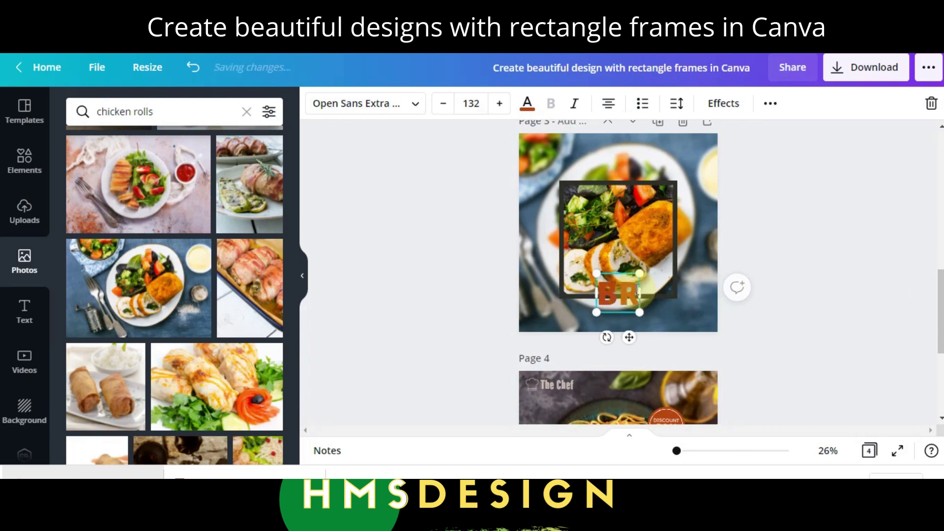
click(673, 312)
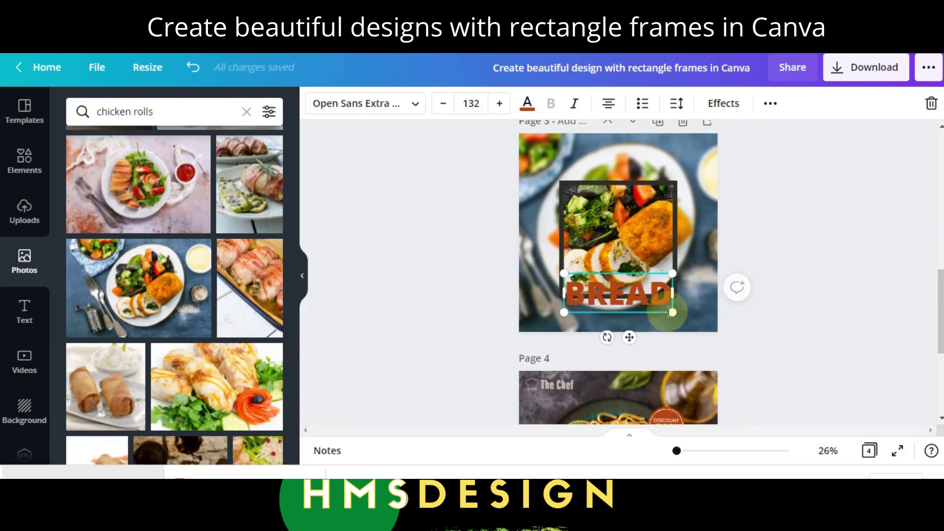
Enlarge the "BREAD" heading to font size 149 and centre it horizontally over the frame's lower edge.
drag(668, 315, 686, 318)
click(824, 293)
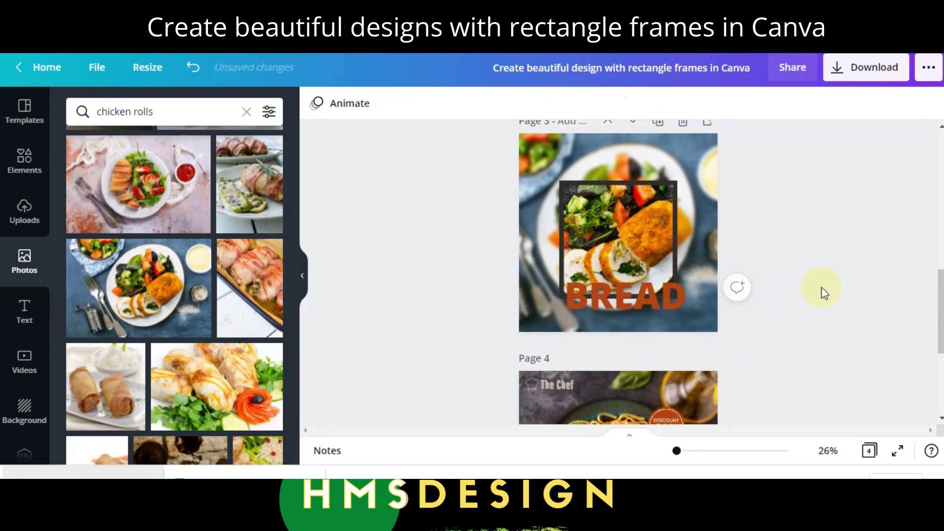
click(675, 306)
drag(672, 297, 665, 296)
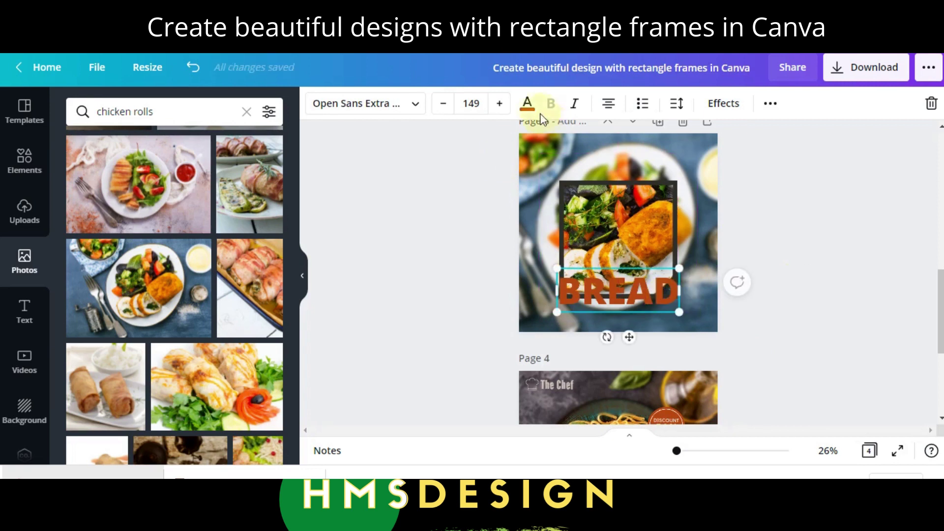
Recolour the "BREAD" heading with the light grey photo colour.
click(526, 101)
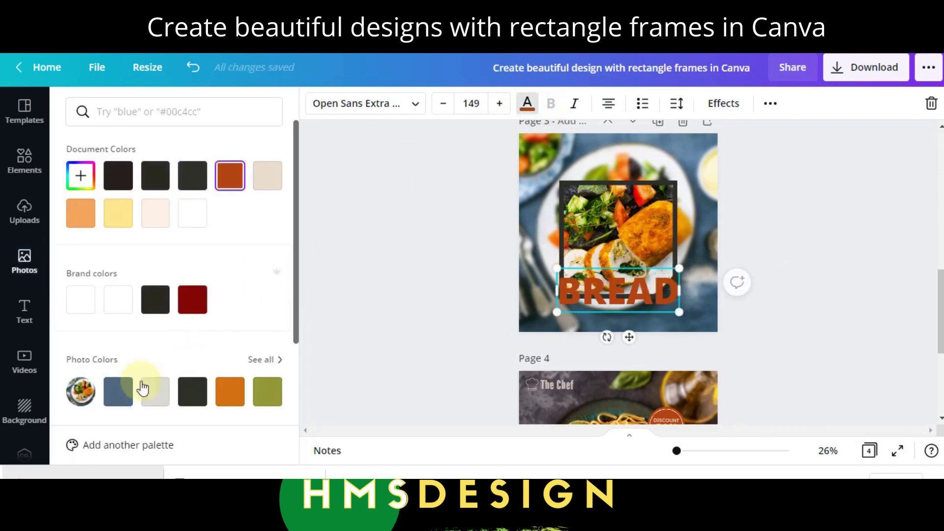
click(120, 392)
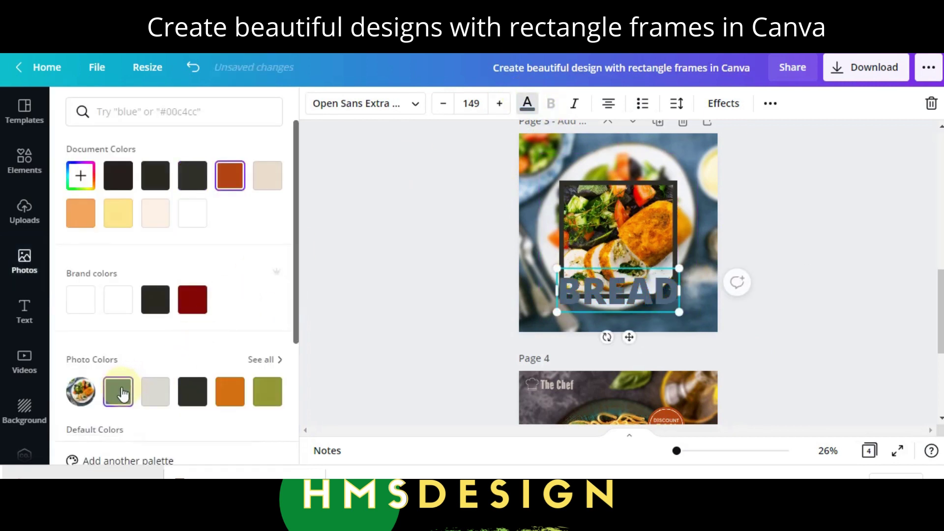
click(148, 396)
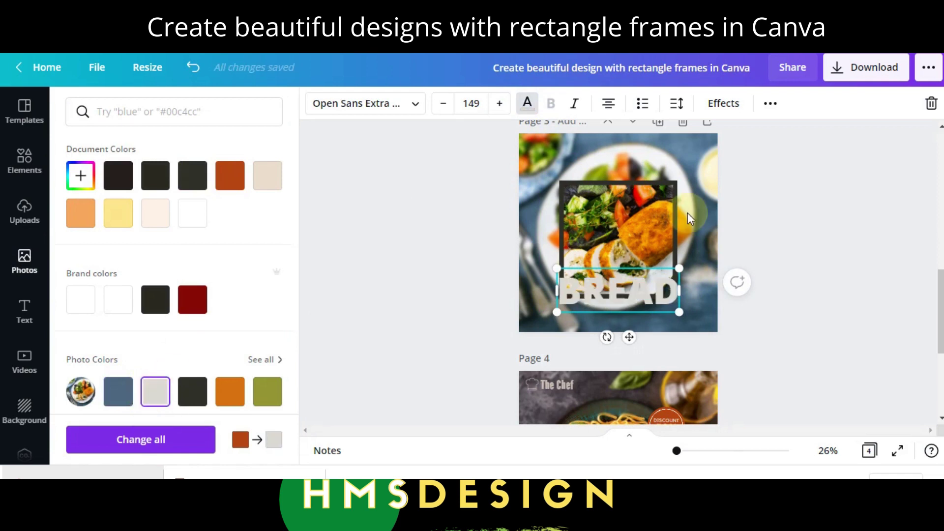
click(584, 298)
drag(583, 298, 683, 295)
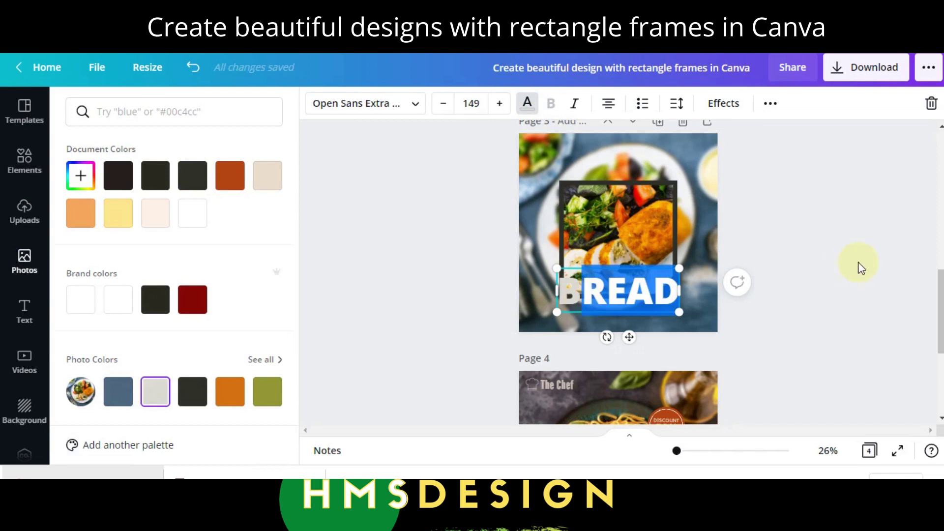
click(861, 268)
Duplicate the "BREAD" heading, move the copy above the original and apply the Hollow effect to it.
click(655, 301)
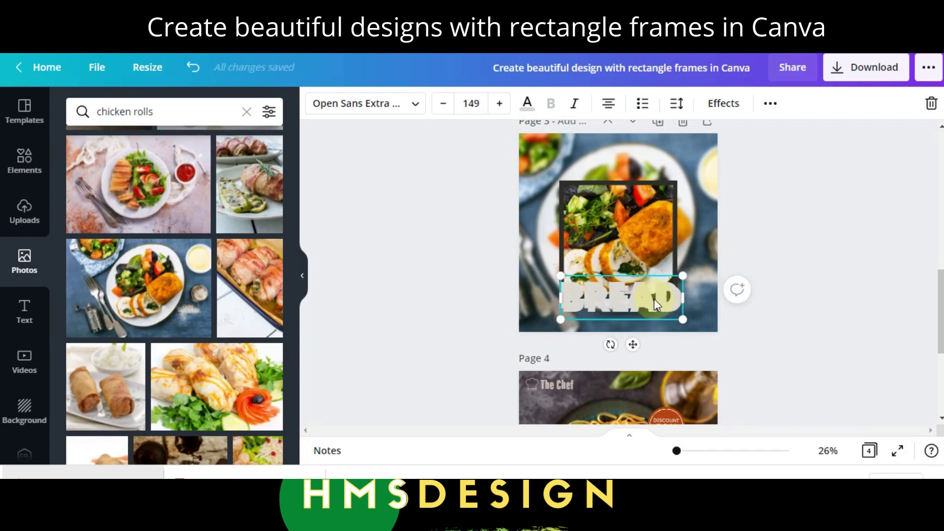
drag(655, 305, 644, 271)
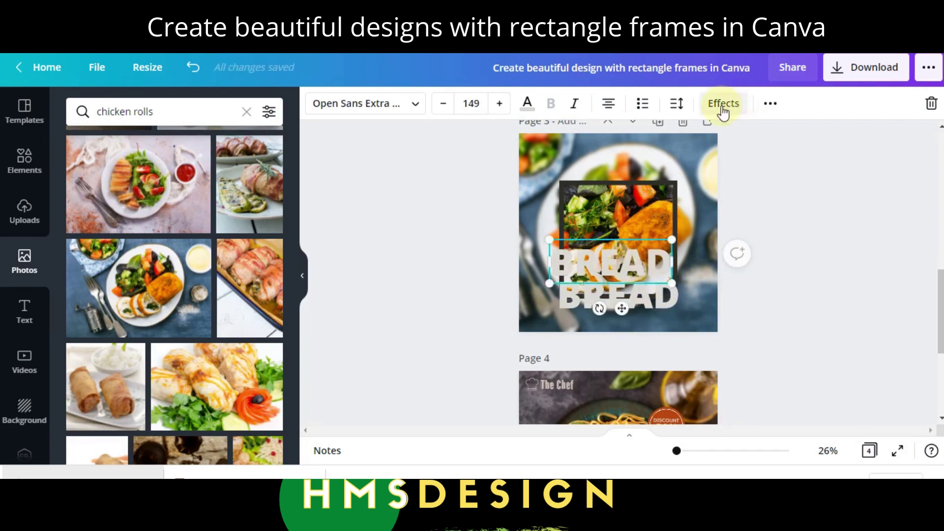
click(722, 106)
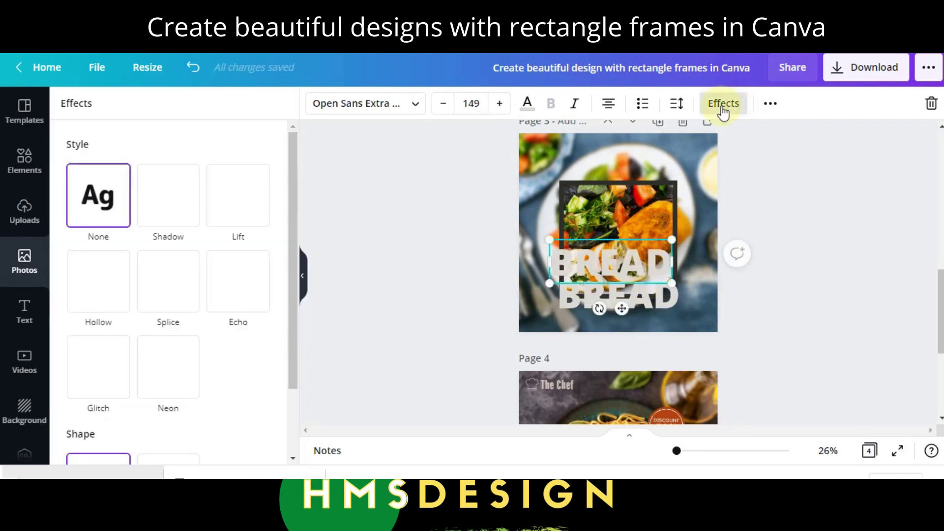
click(100, 291)
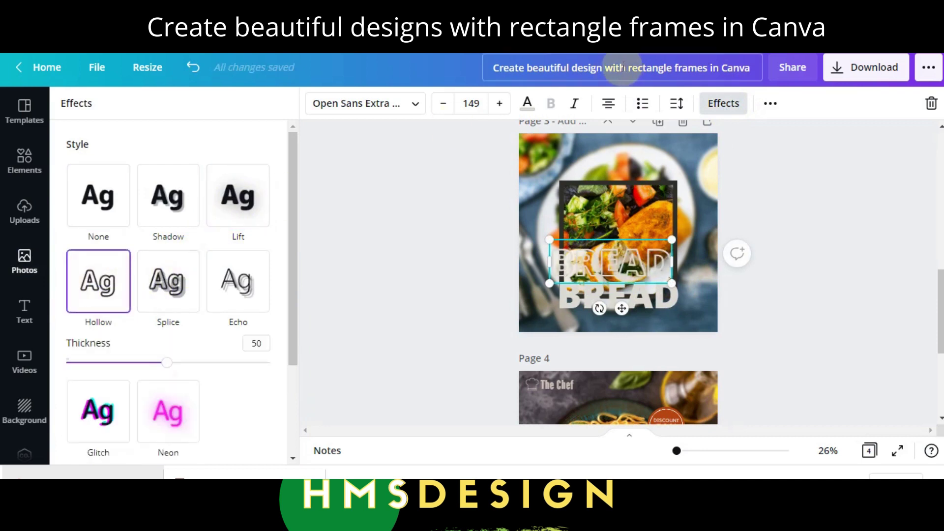
Colour the hollow "BREAD" copy near-black and align it over the light grey heading as an outline.
click(527, 106)
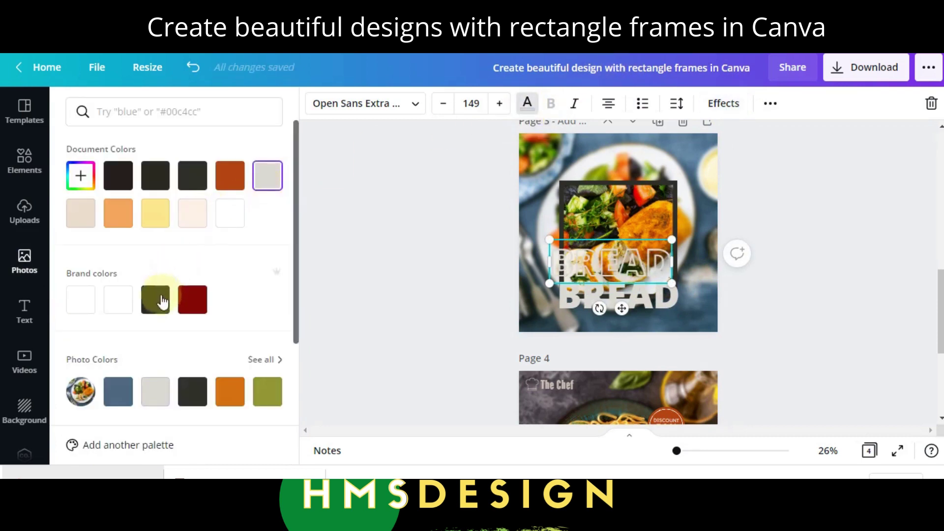
click(118, 175)
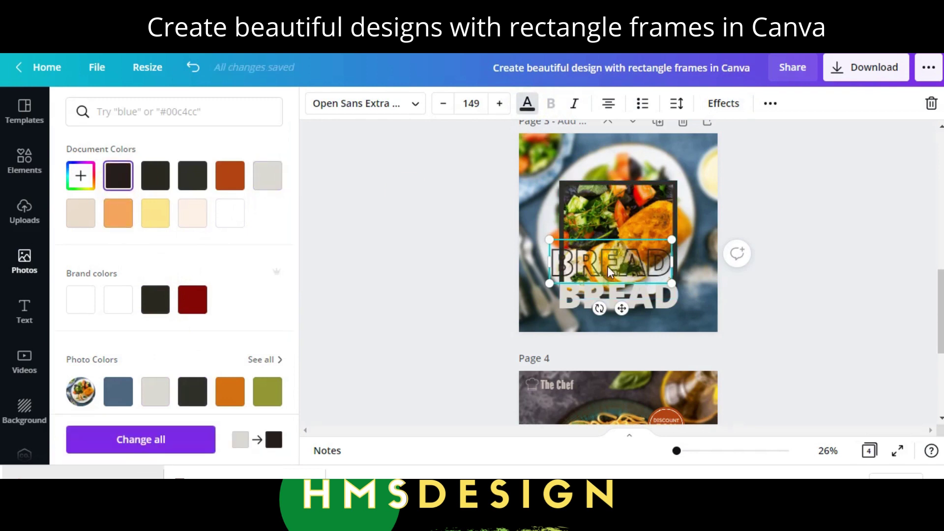
drag(609, 270, 616, 294)
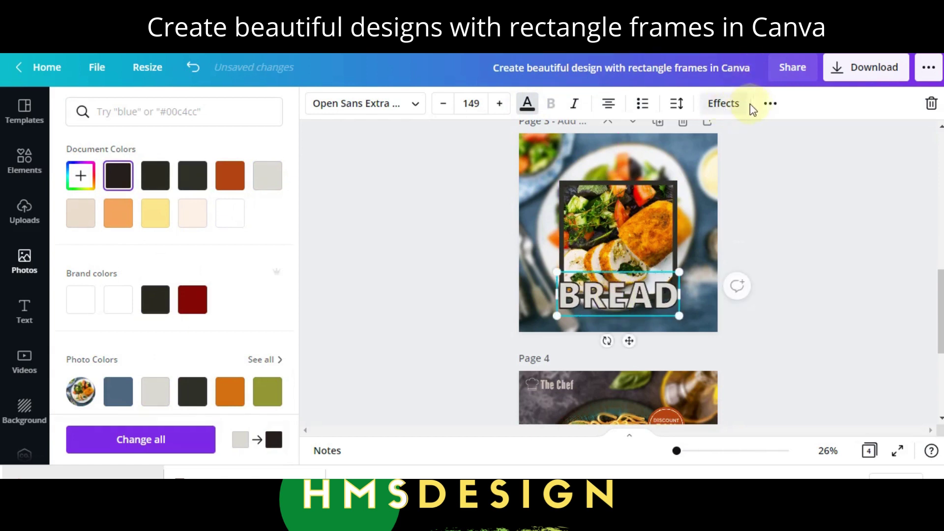
Send the outlined "BREAD" copy backward in the layer order.
click(769, 109)
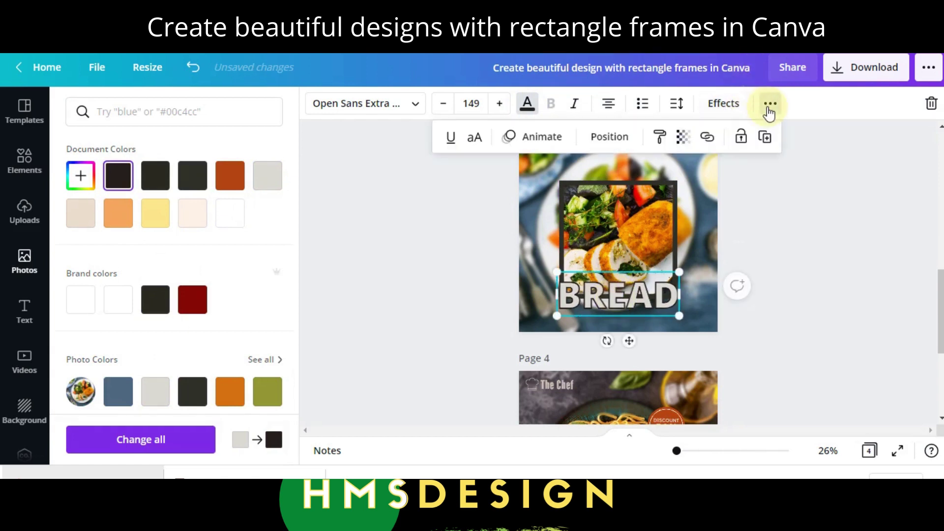
click(605, 147)
click(563, 180)
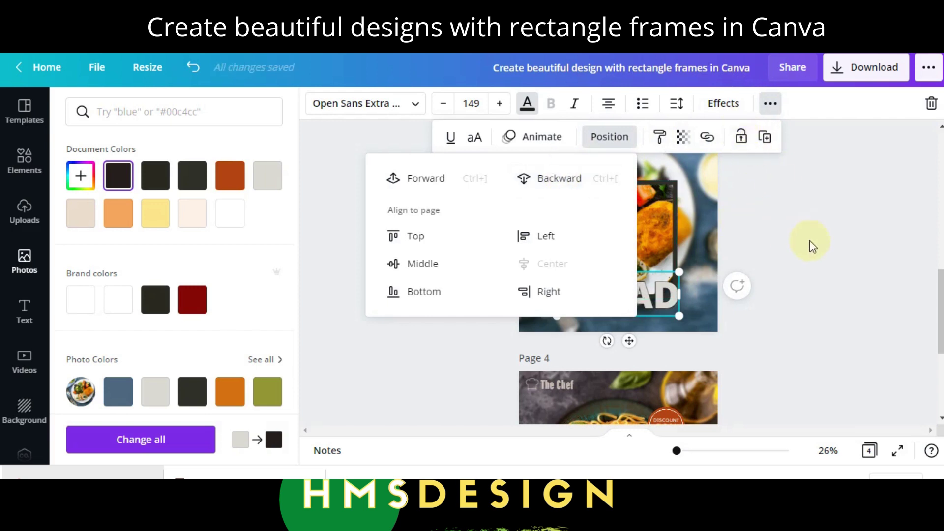
Increase the Hollow effect's thickness on the outlined "BREAD" copy to 100.
key(Escape)
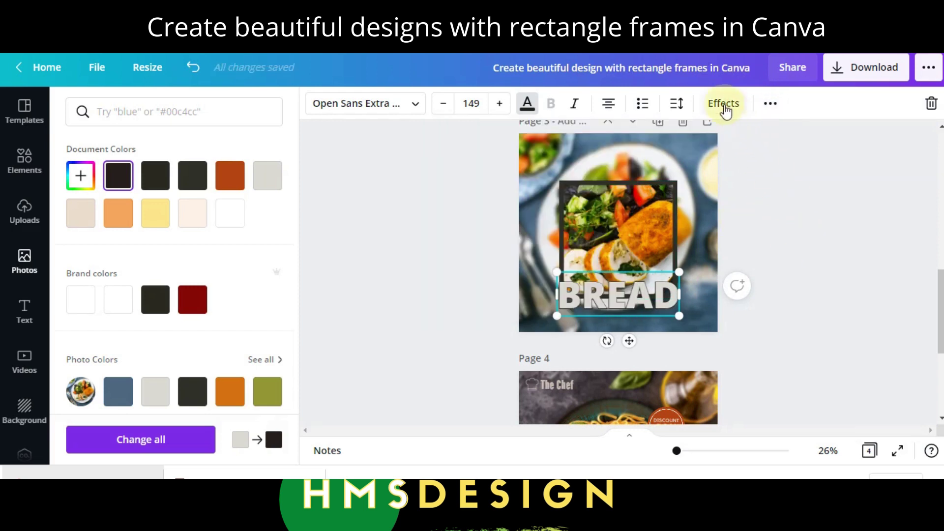
click(723, 105)
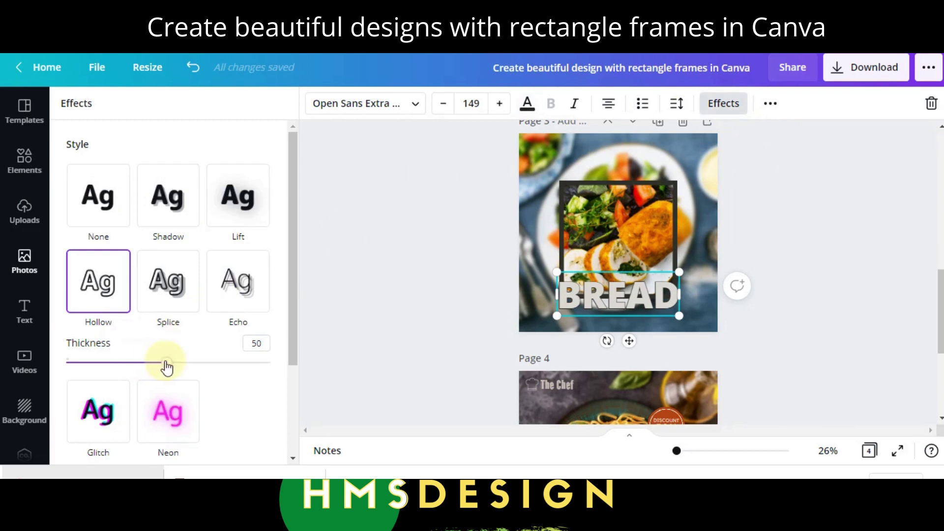
drag(167, 364, 303, 364)
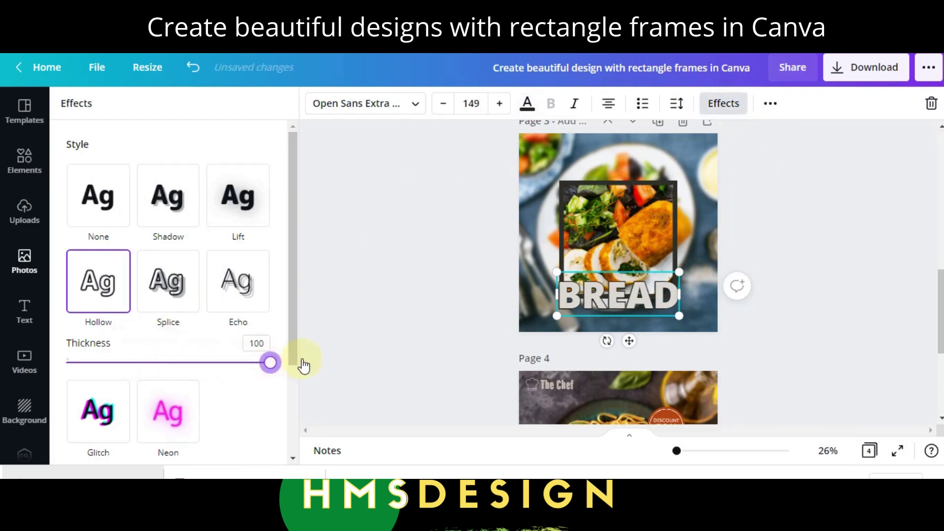
click(346, 373)
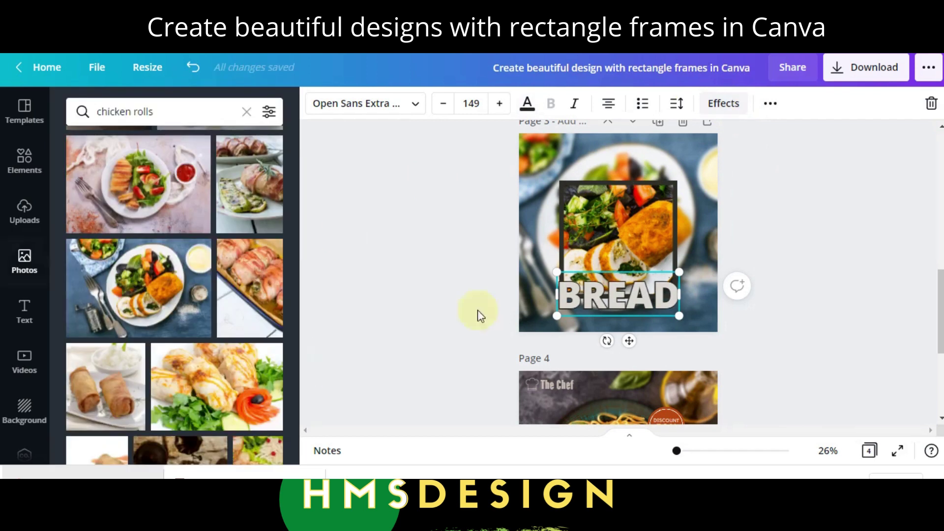
click(827, 233)
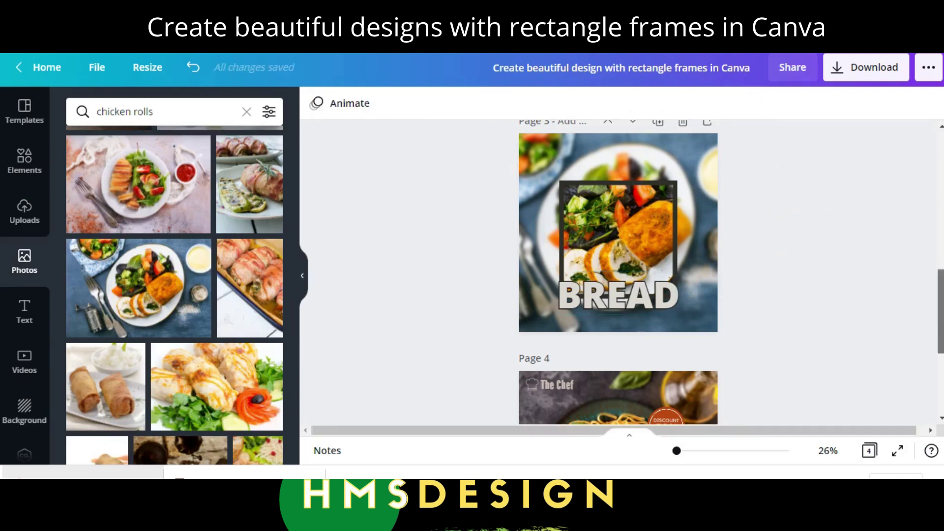
Copy the slanted "Chicken" script text from page 2 onto page 3 and place it over the frame's upper-left corner.
scroll(577, 202, up, 5)
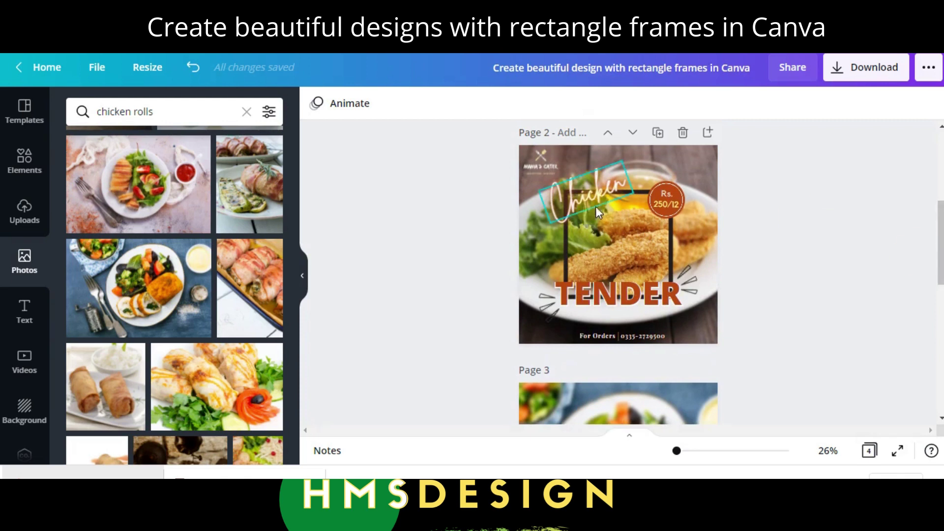
click(576, 202)
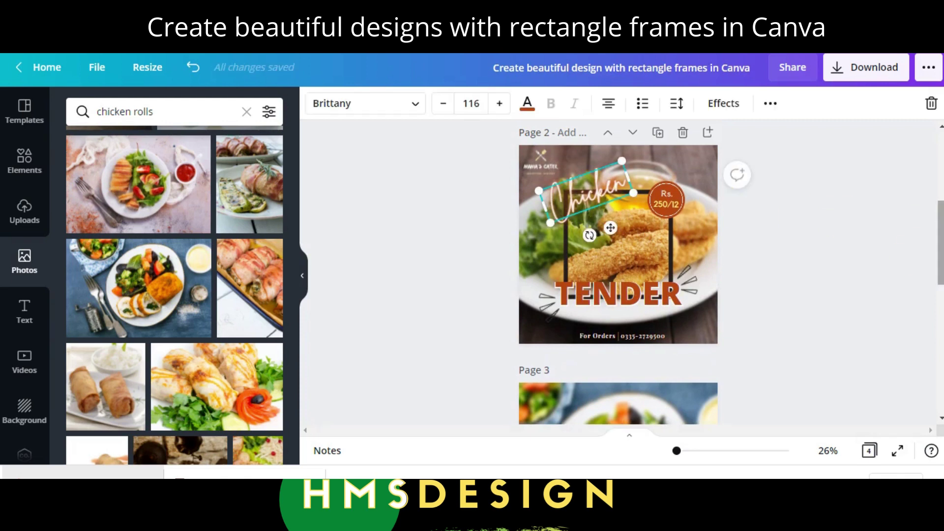
scroll(629, 277, down, 5)
click(630, 277)
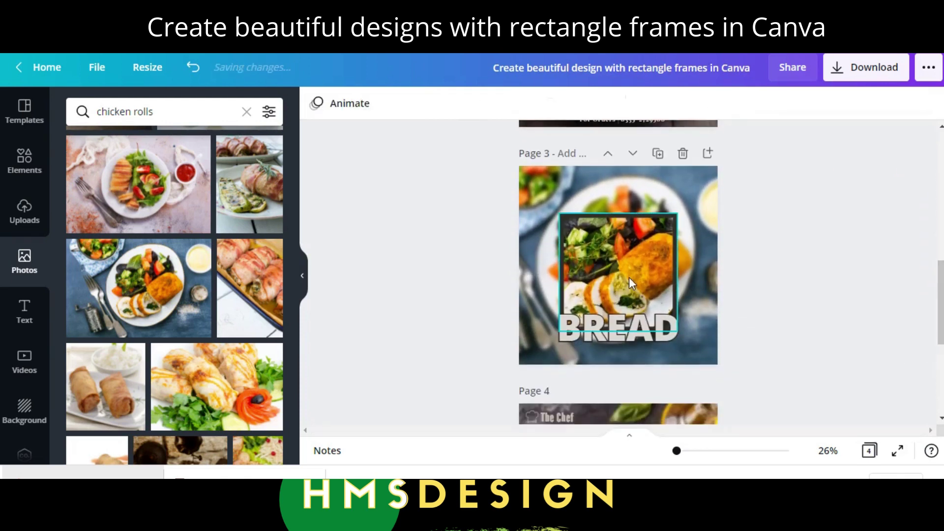
key(ctrl+v)
drag(602, 211, 593, 211)
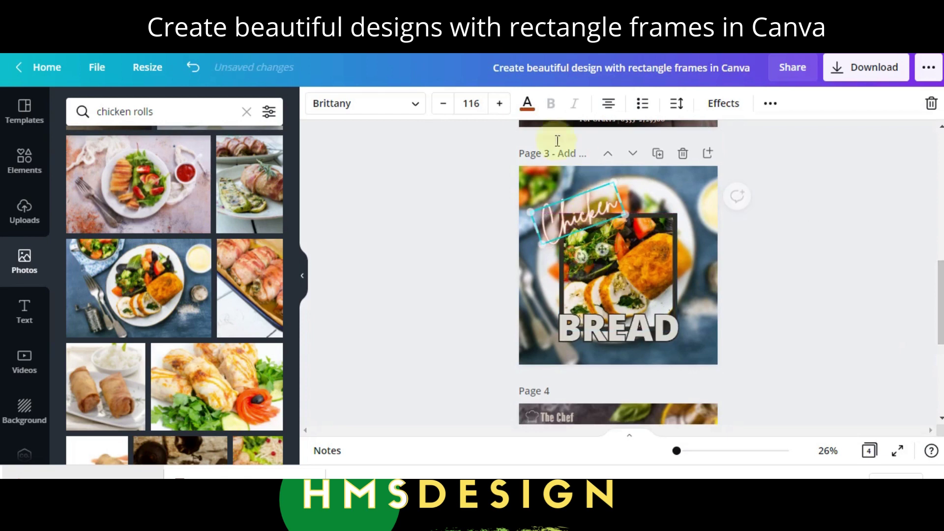
Try light grey and dark photo colours on page 3's "Chicken" text and settle on the slate blue one.
click(527, 103)
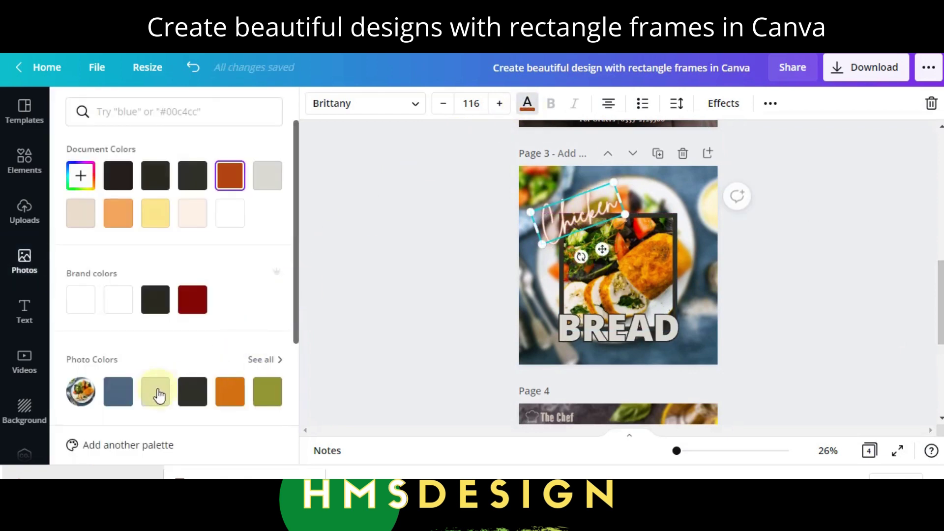
click(122, 392)
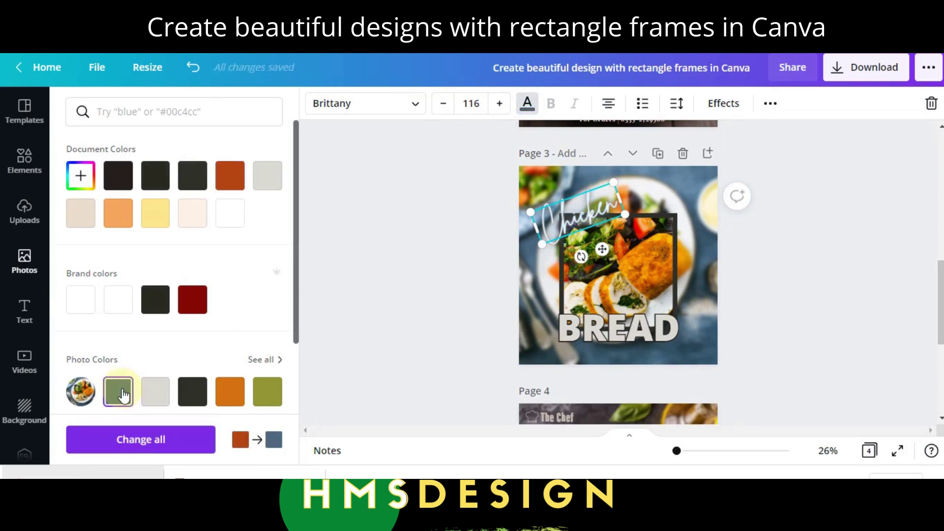
click(154, 394)
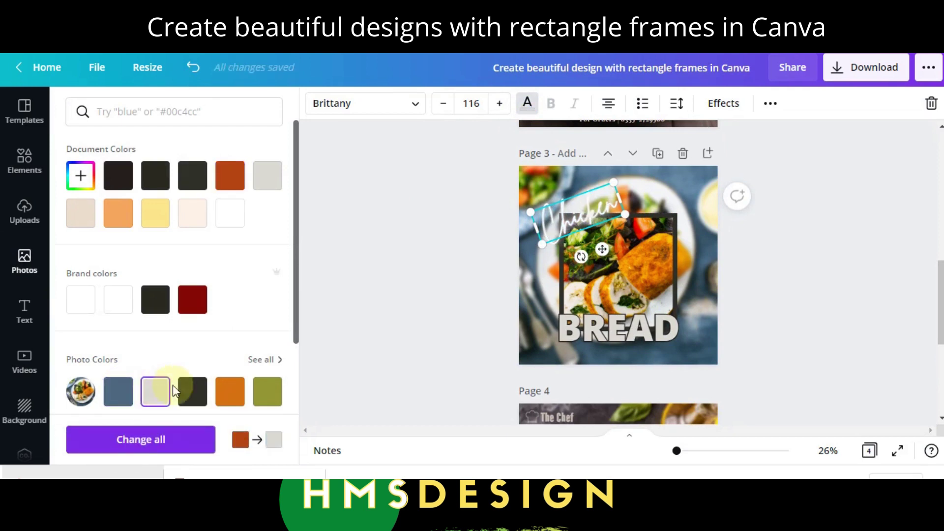
click(194, 398)
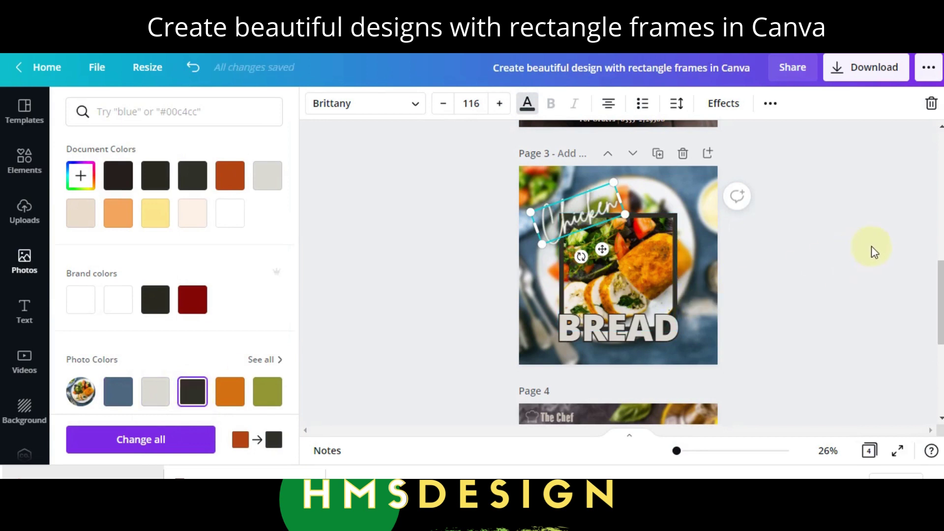
click(119, 396)
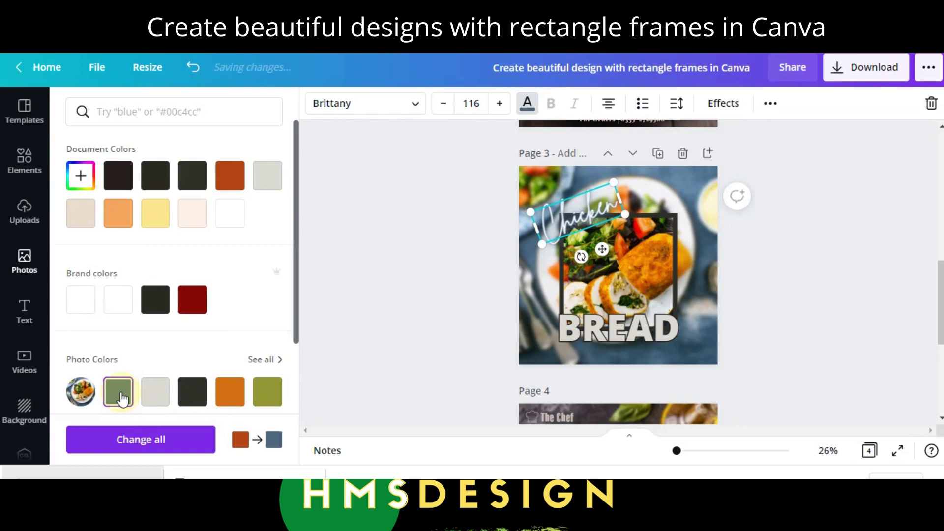
click(883, 250)
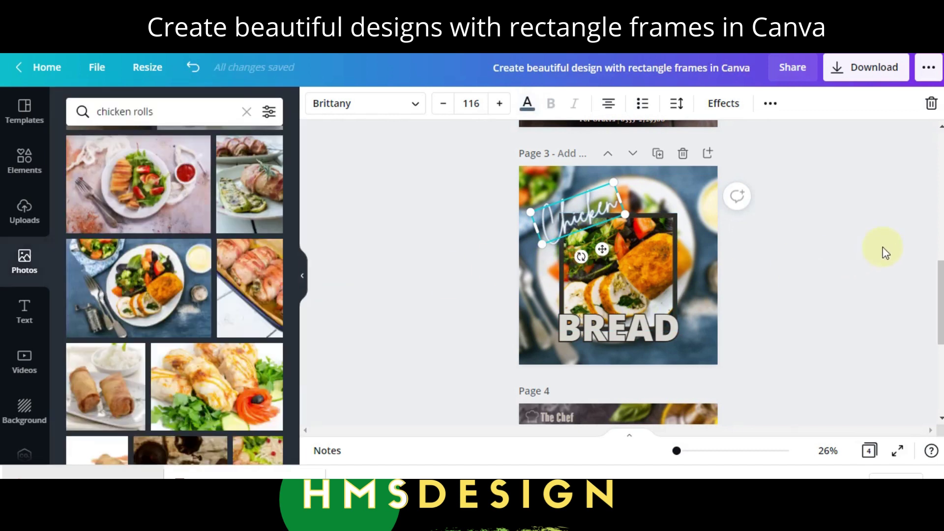
click(882, 252)
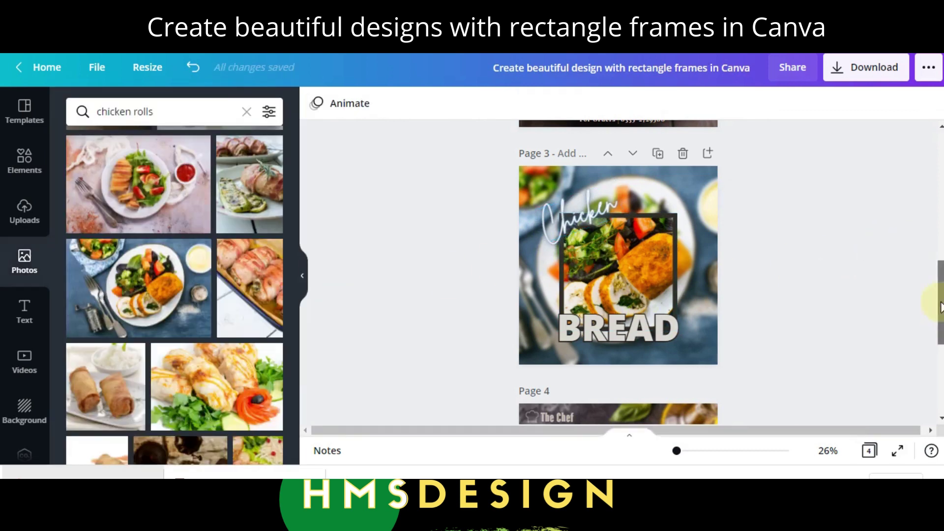
Copy the two line-burst accents around "TENDER" on page 2 and place them on either side of "BREAD" on page 3.
drag(939, 316, 941, 268)
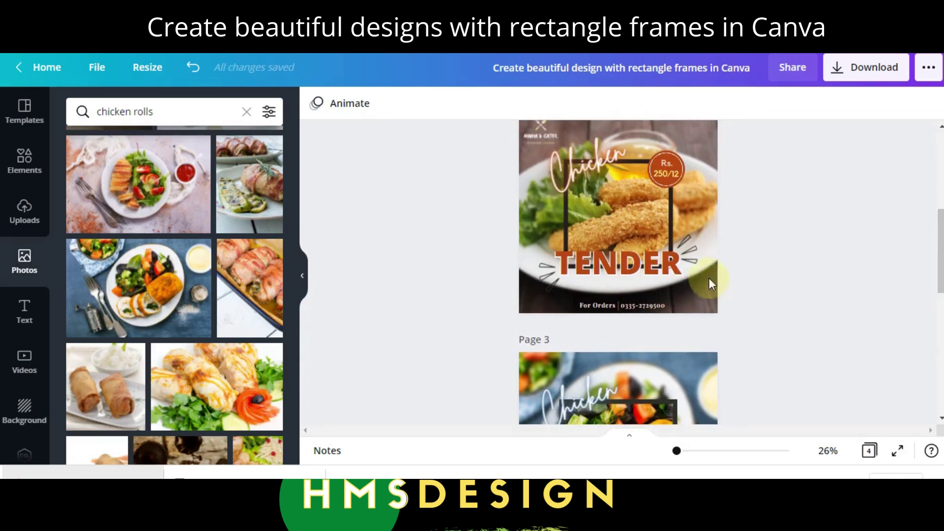
click(688, 257)
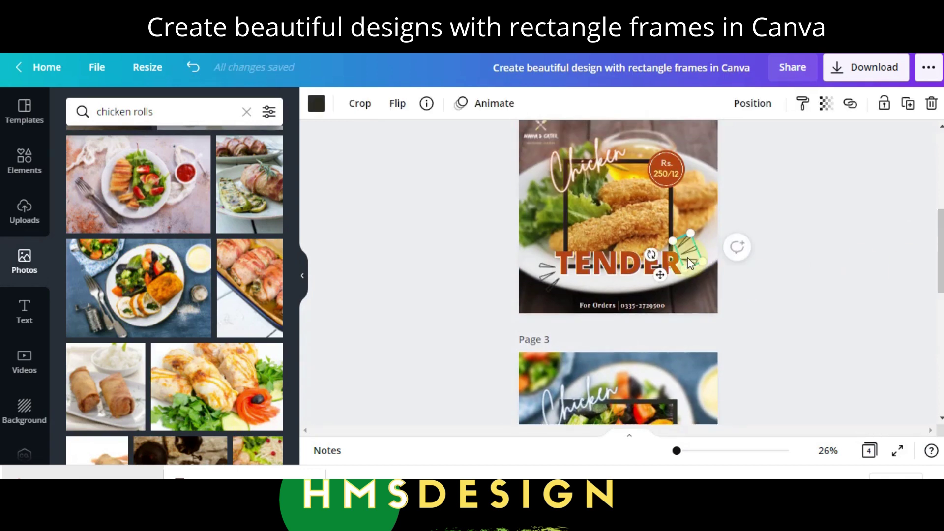
shift+click(538, 278)
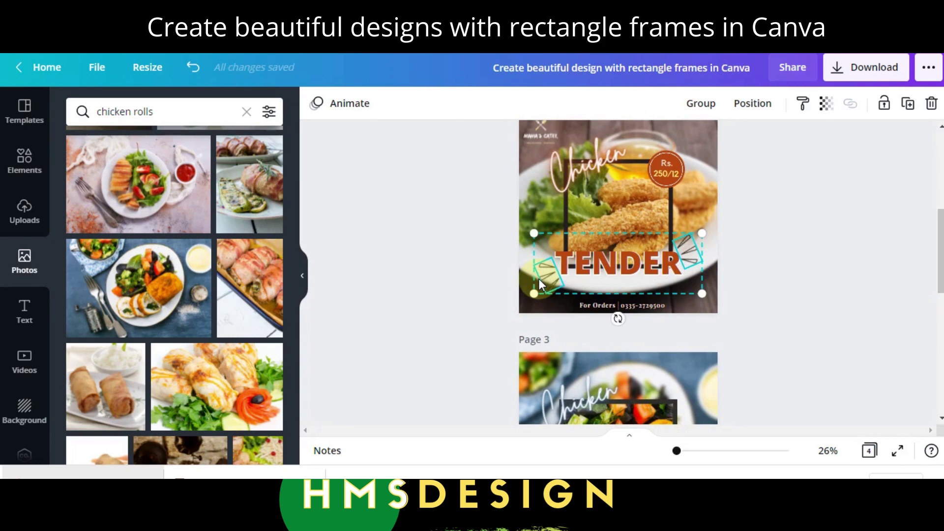
drag(941, 250, 940, 293)
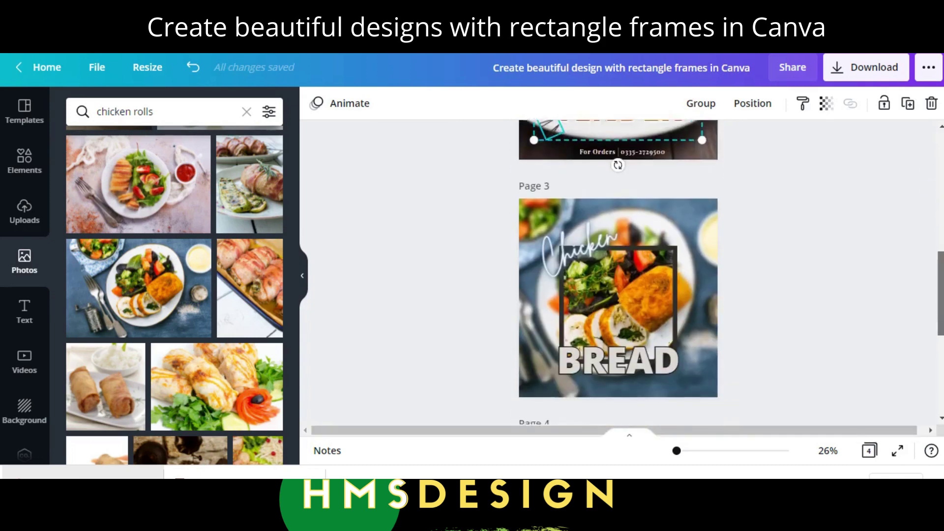
key(ctrl+c)
key(ctrl+v)
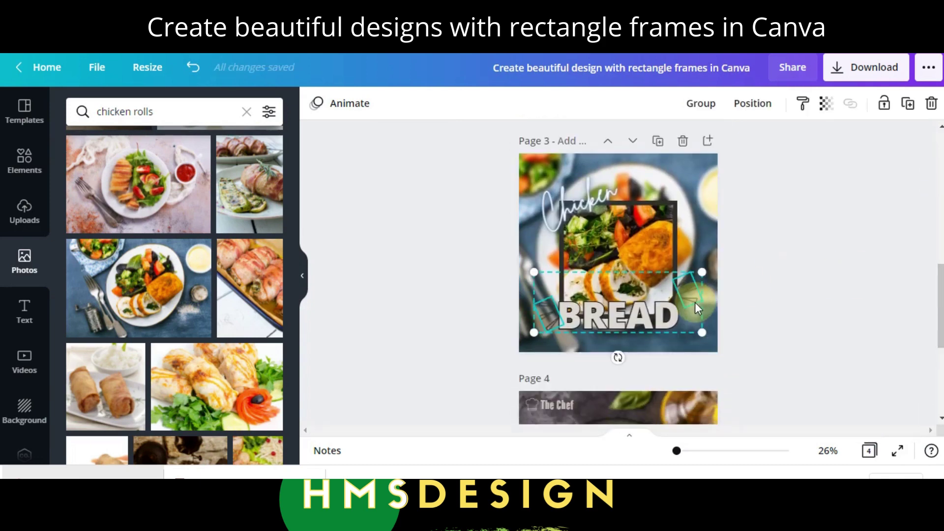
drag(648, 282, 692, 302)
key(ctrl+z)
mouse_move(536, 325)
mouse_down()
mouse_move(550, 321)
mouse_move(547, 331)
mouse_up()
Recolour both line-burst accents beside "BREAD" with the light grey photo colour and nudge the right one slightly down.
click(316, 107)
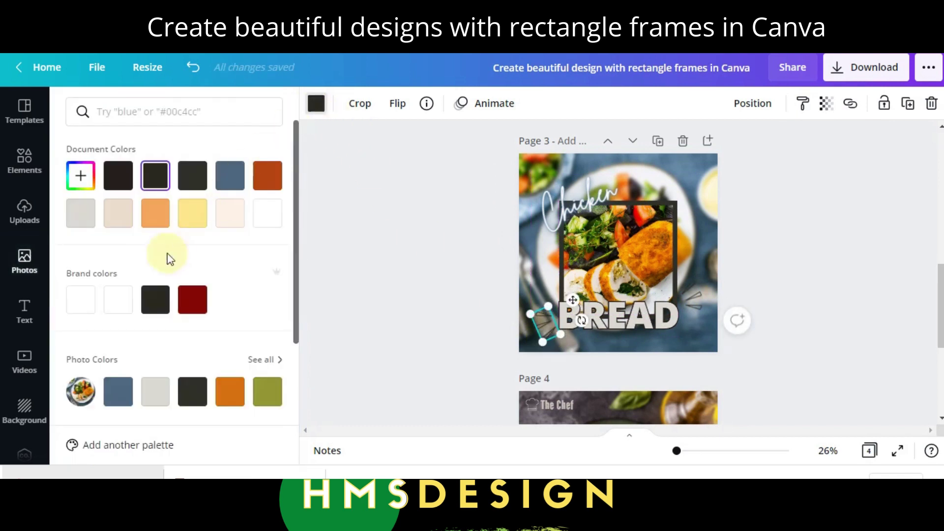
click(157, 398)
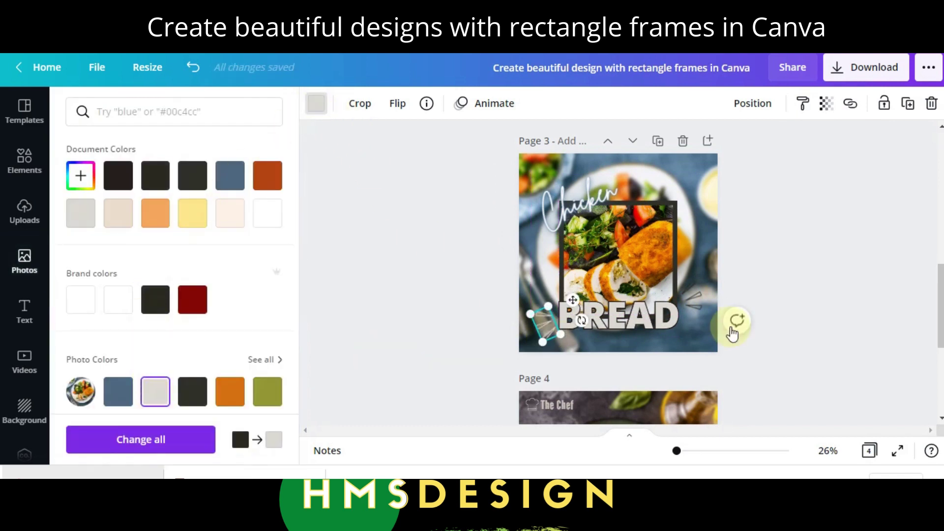
click(704, 309)
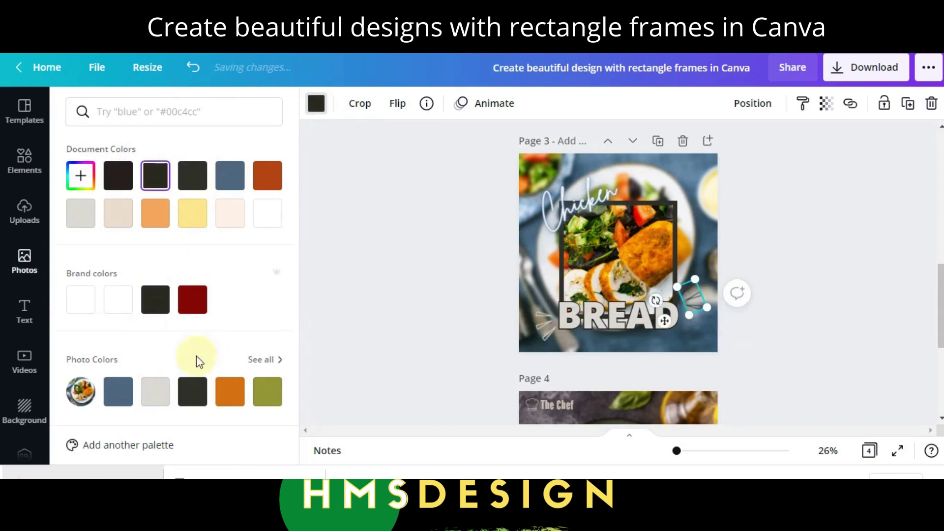
click(158, 391)
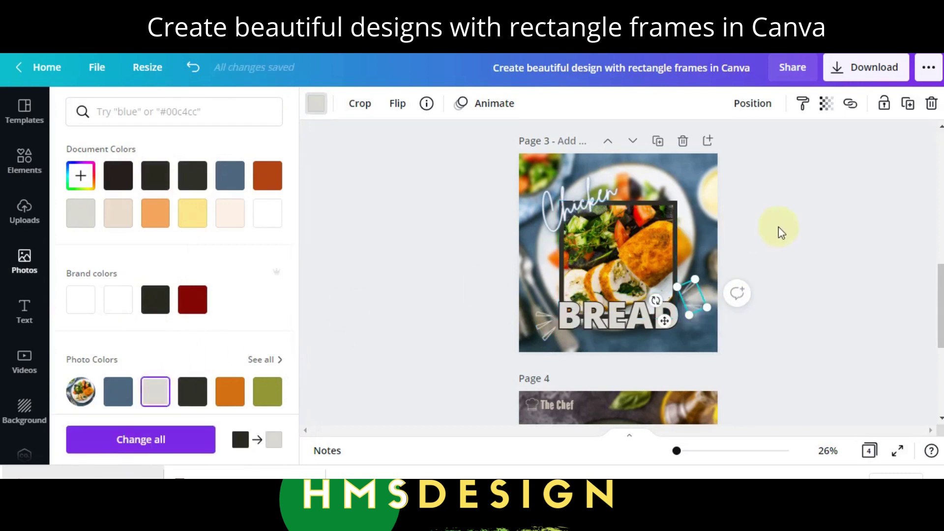
key(Escape)
key(Escape)
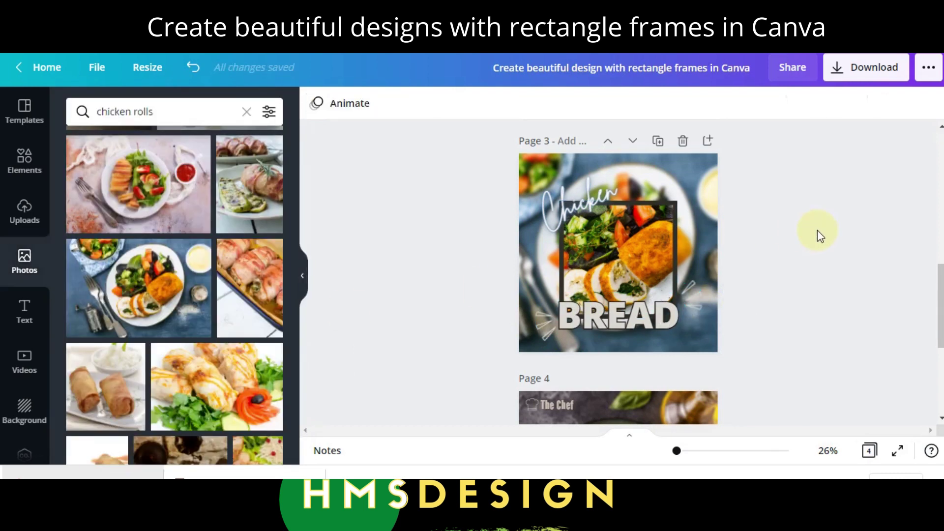
click(693, 294)
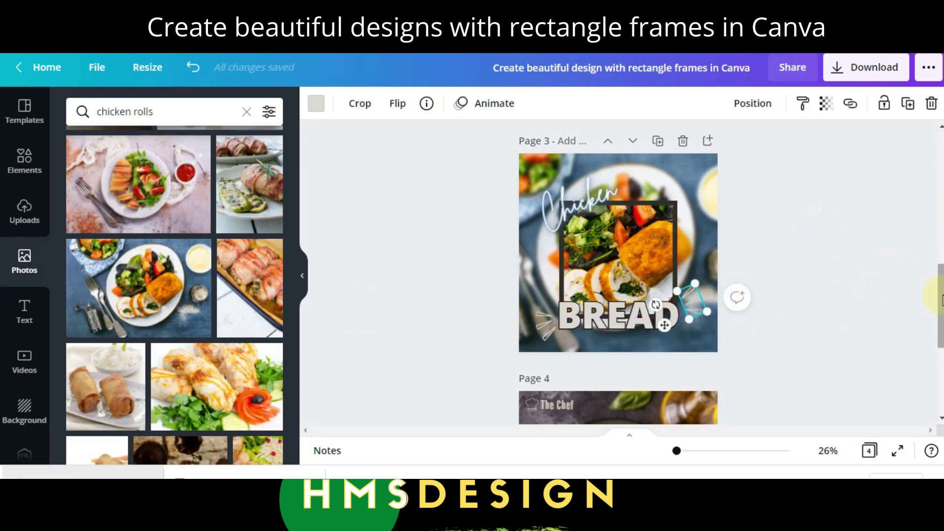
Copy the round price badge shape from page 2 to the frame's upper-right corner on page 3 and colour it slate blue.
scroll(942, 301, up, 4)
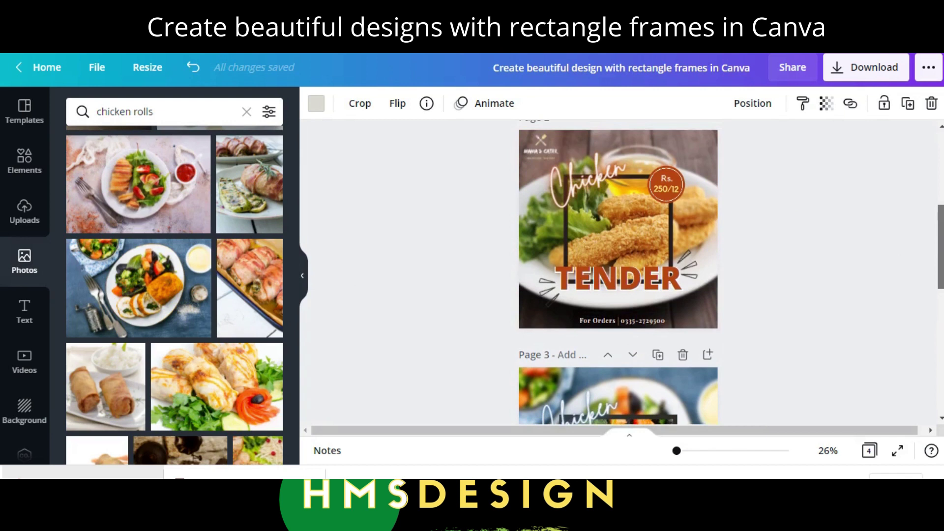
click(692, 169)
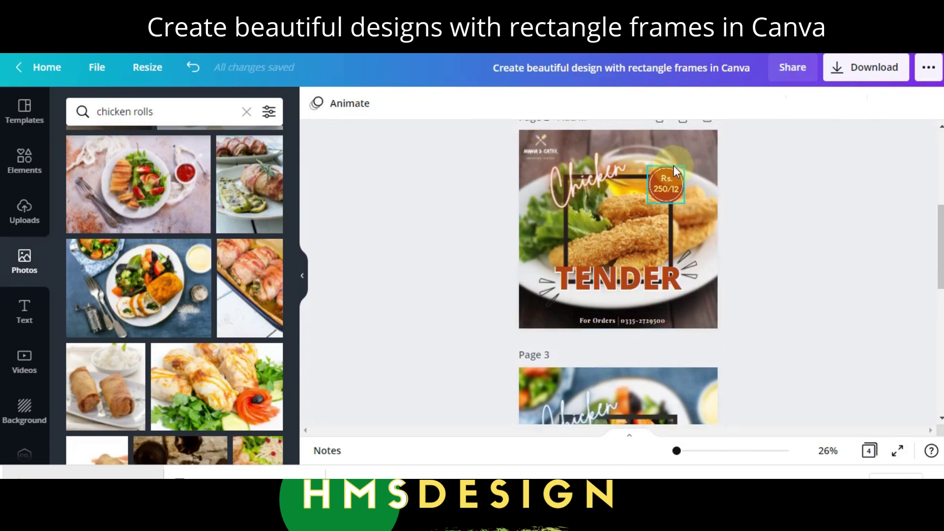
click(673, 166)
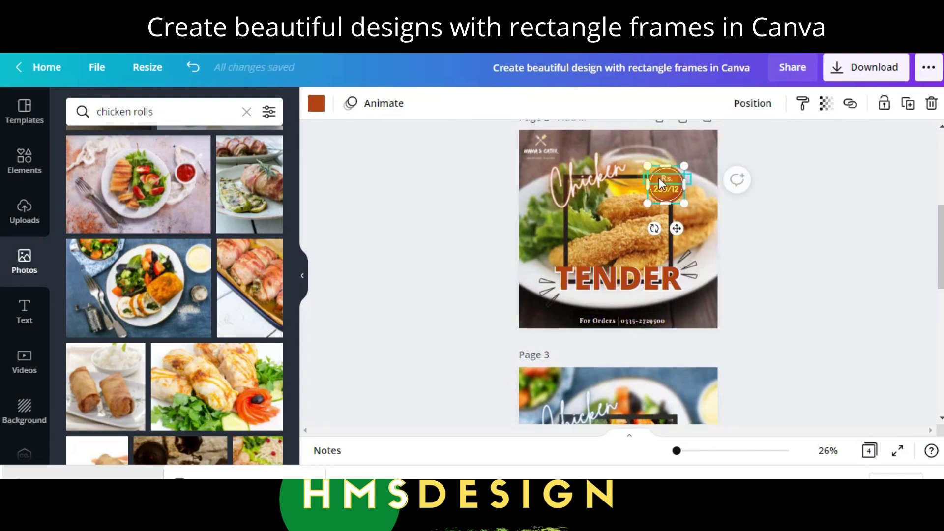
drag(661, 185, 666, 184)
scroll(811, 241, down, 5)
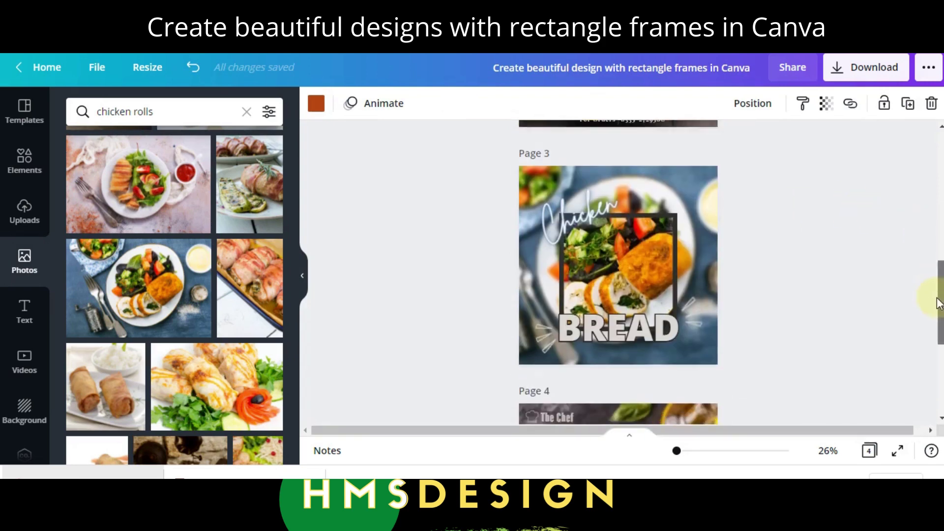
key(ctrl+v)
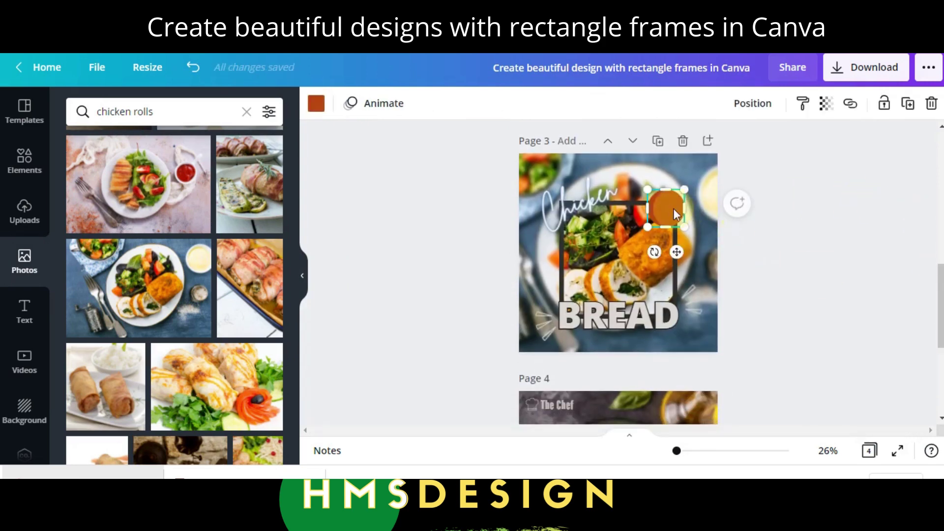
drag(665, 209, 673, 209)
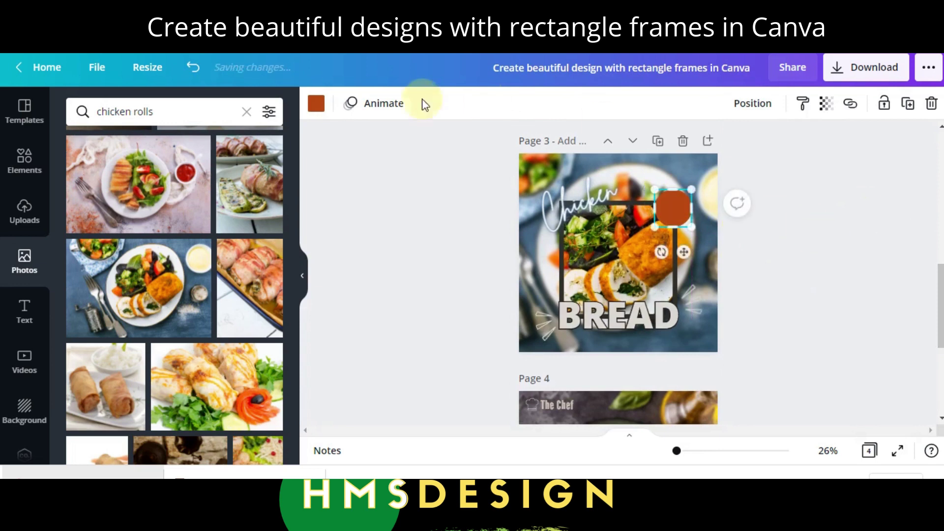
click(317, 103)
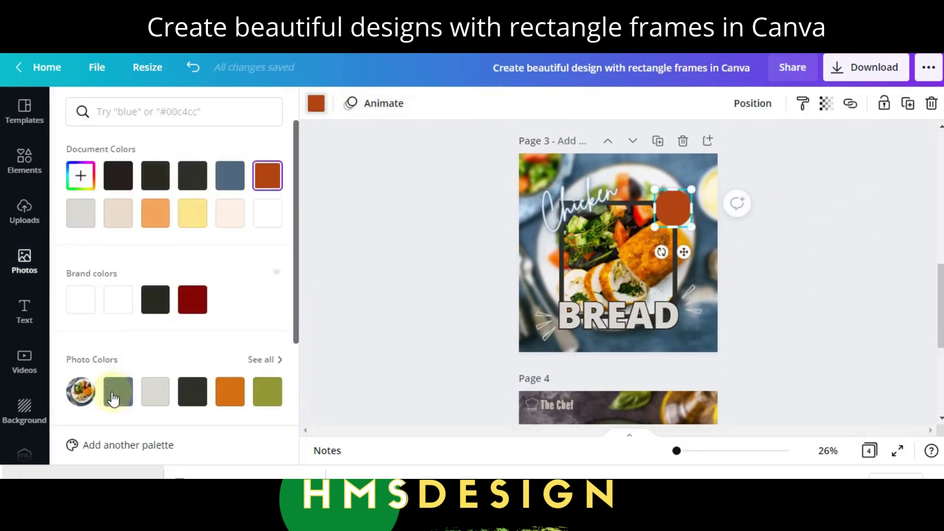
click(114, 393)
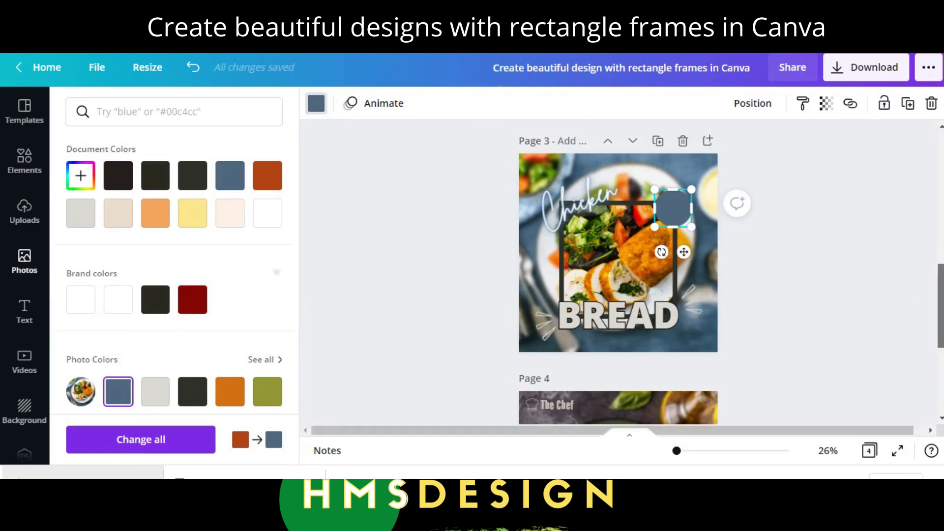
Copy the thin ring outline from page 2's price badge and centre it on the slate blue circle on page 3.
scroll(618, 270, up, 2)
scroll(851, 236, up, 3)
click(852, 236)
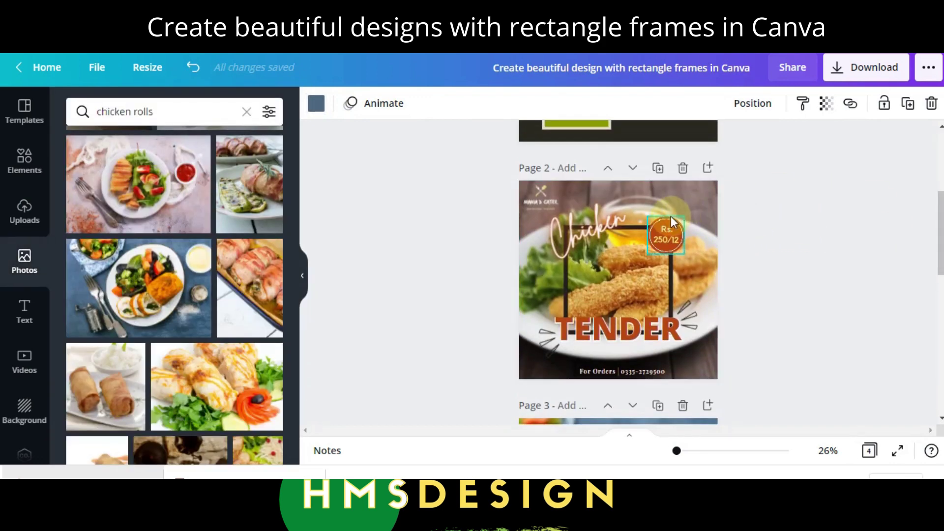
drag(673, 227, 671, 222)
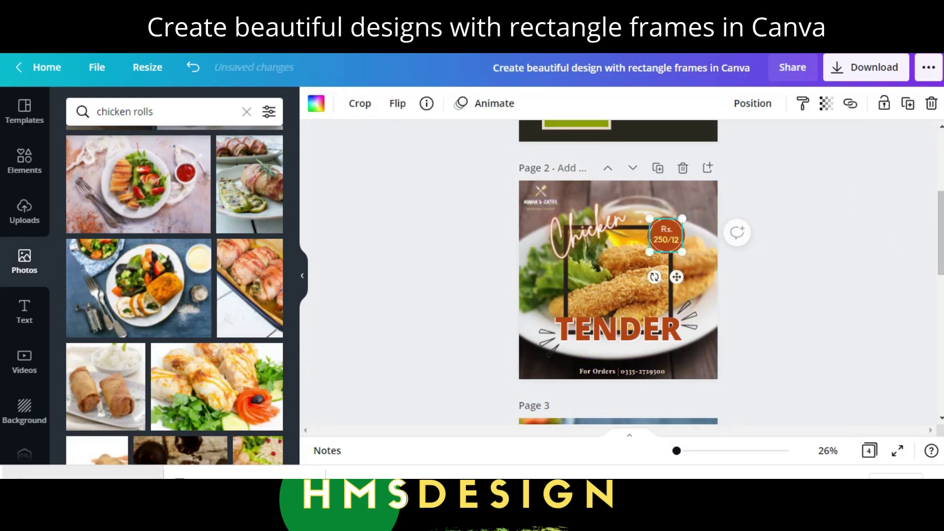
drag(940, 233, 941, 302)
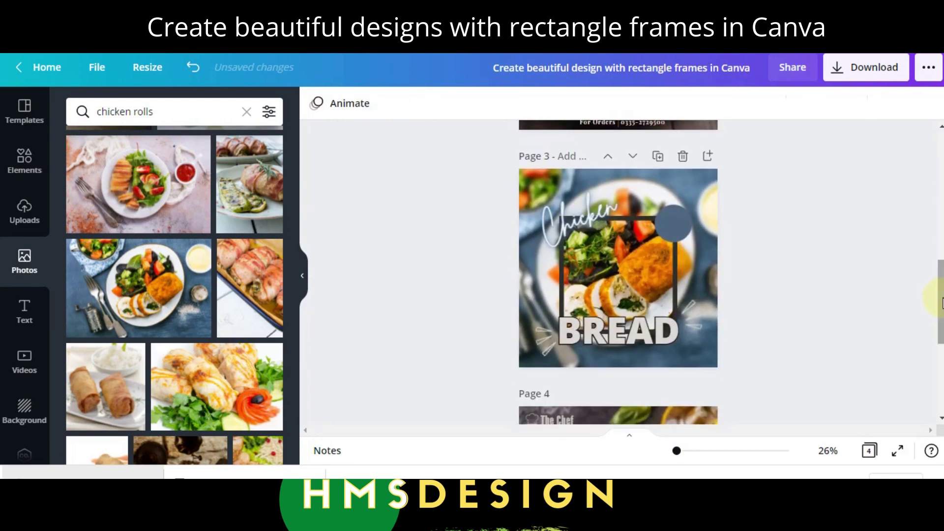
click(673, 224)
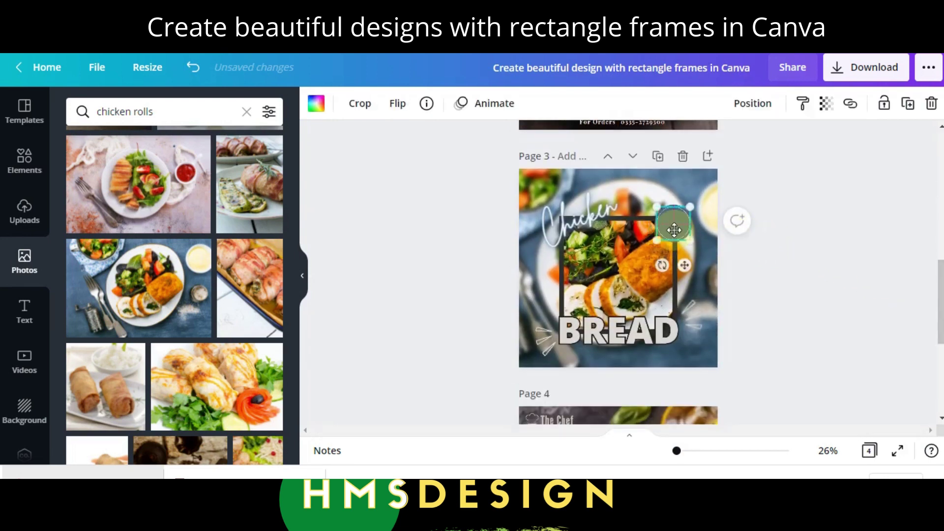
drag(674, 230, 674, 229)
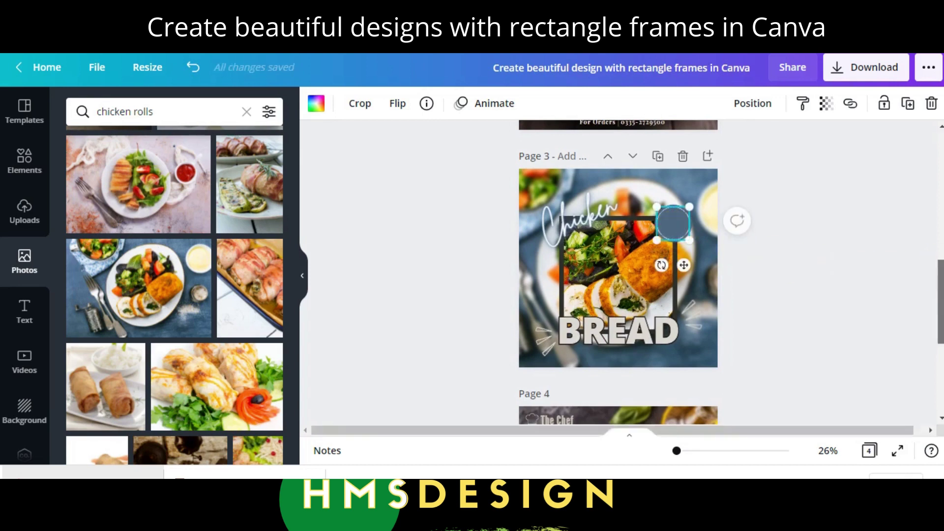
Copy the "Rs." and "250/12" price texts from page 2's badge and centre them on the slate blue badge on page 3.
scroll(618, 271, up, 5)
click(692, 215)
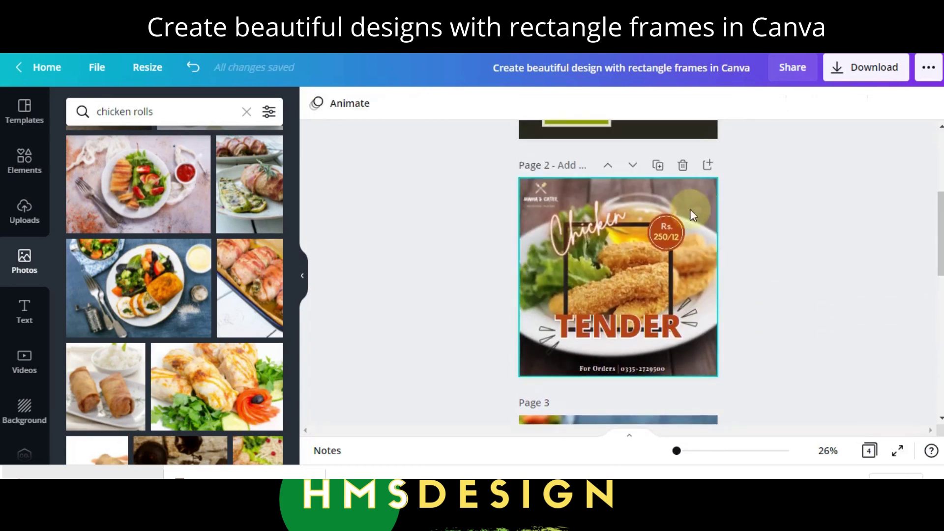
click(671, 229)
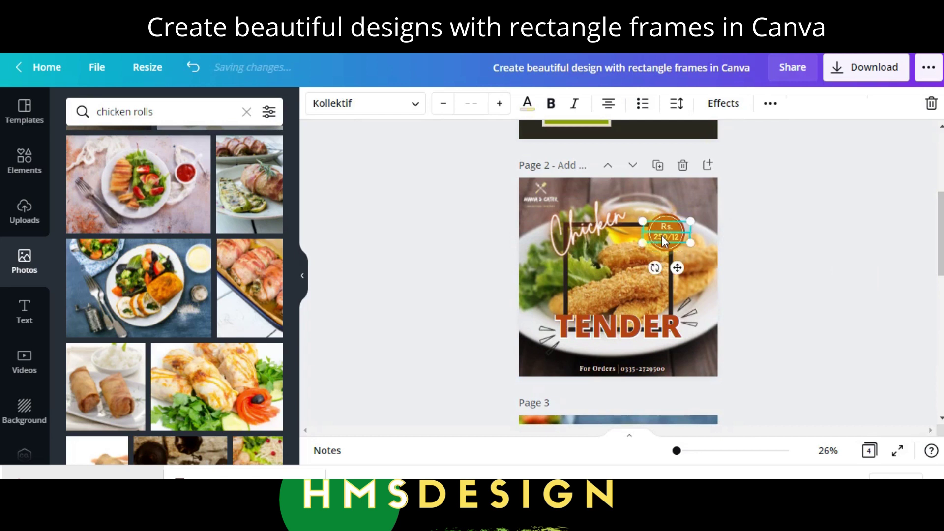
scroll(769, 228, down, 1)
scroll(678, 267, down, 3)
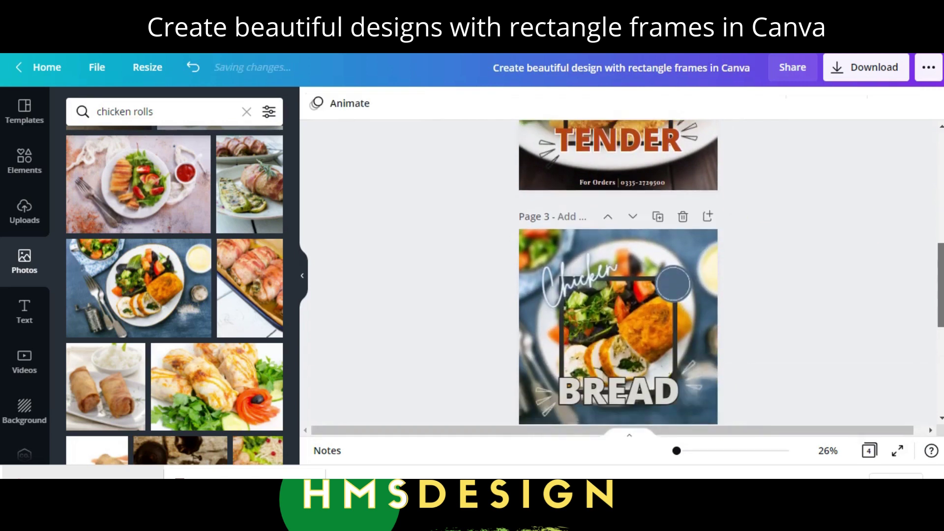
key(ctrl+v)
click(677, 276)
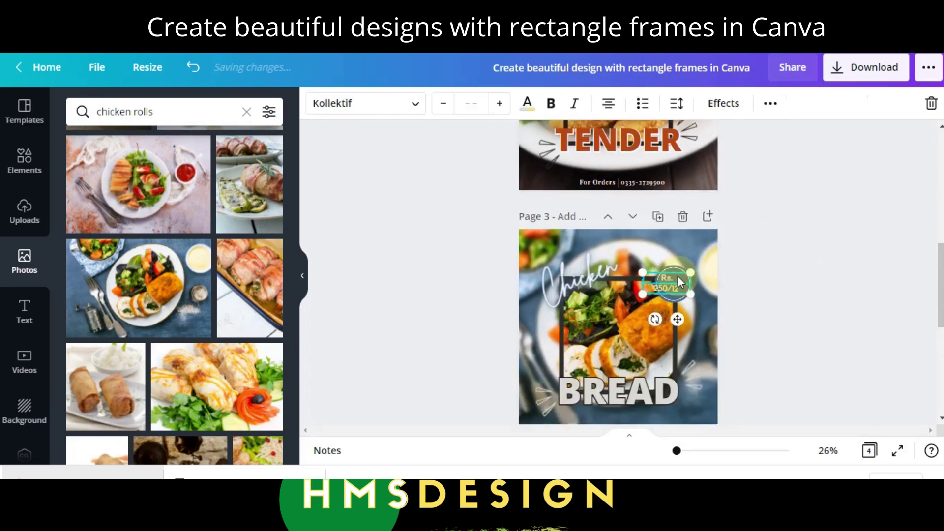
drag(677, 319, 685, 313)
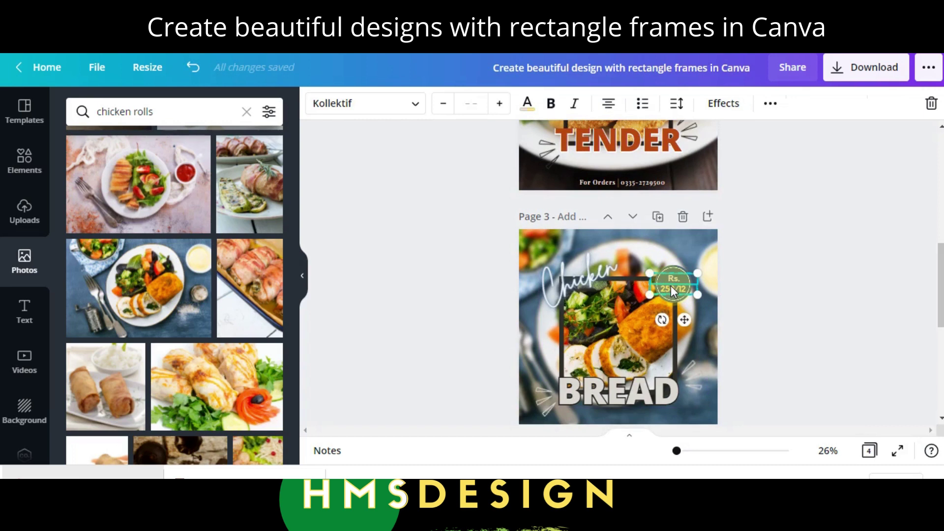
click(855, 281)
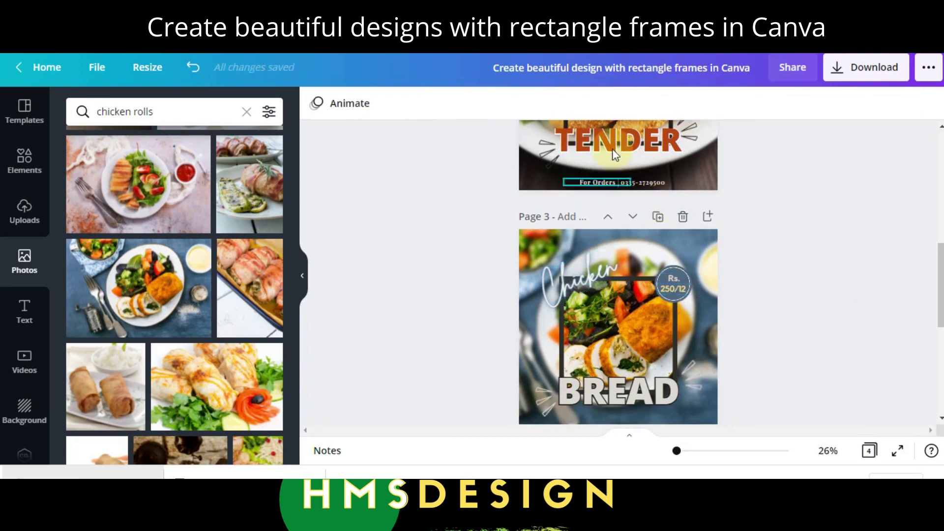
click(594, 185)
key(ctrl+b)
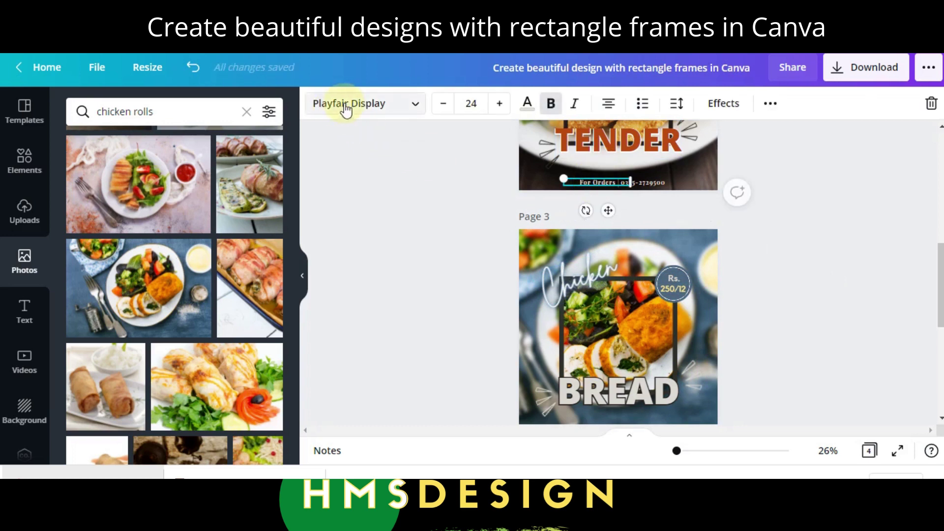
click(652, 182)
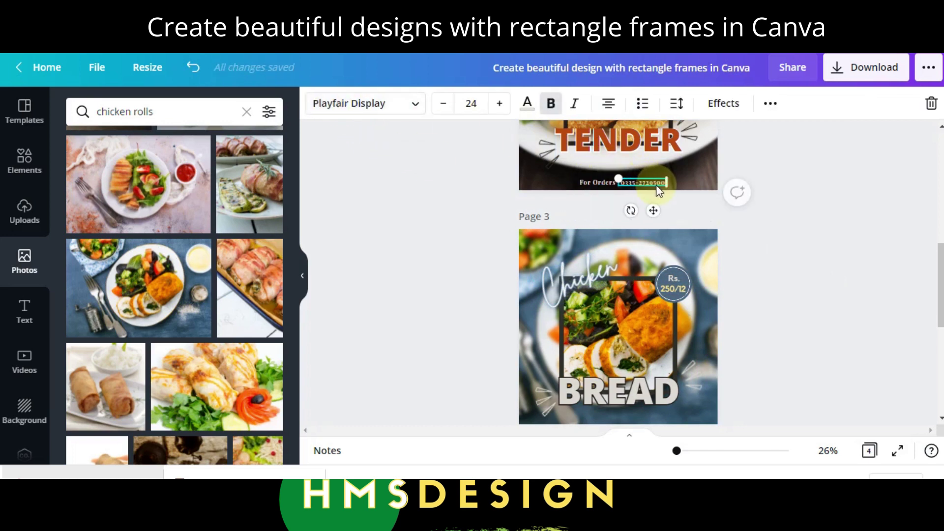
scroll(799, 244, down, 2)
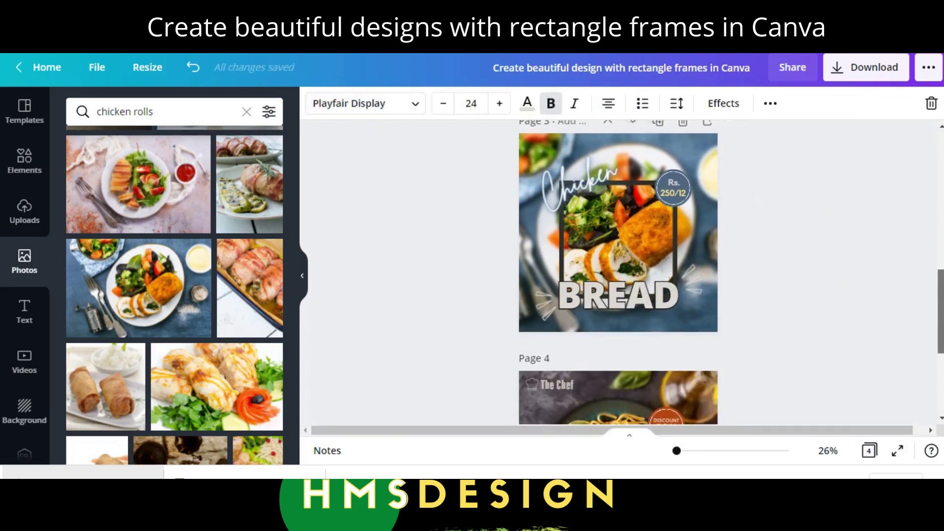
scroll(799, 244, up, 4)
click(799, 244)
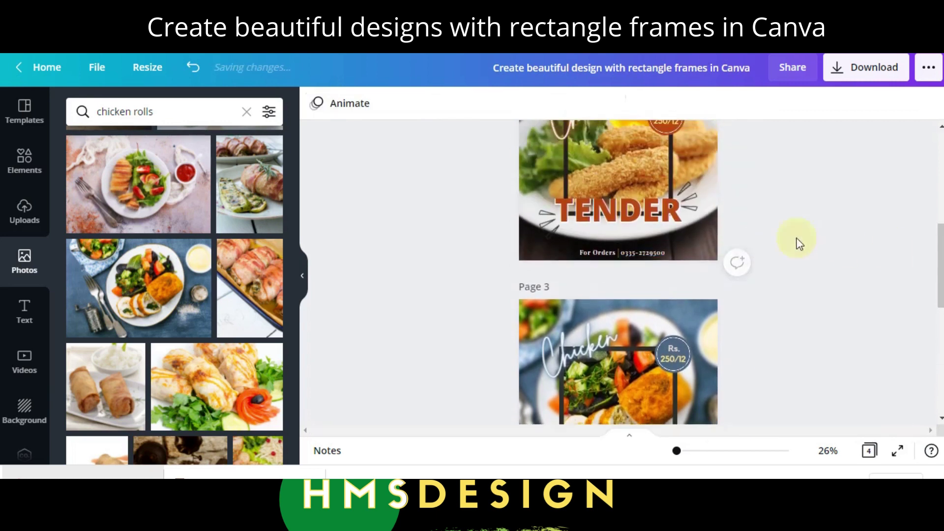
Copy the "For Orders" label together with the phone number text from page 2 to the bottom of page 3, below "BREAD".
click(594, 254)
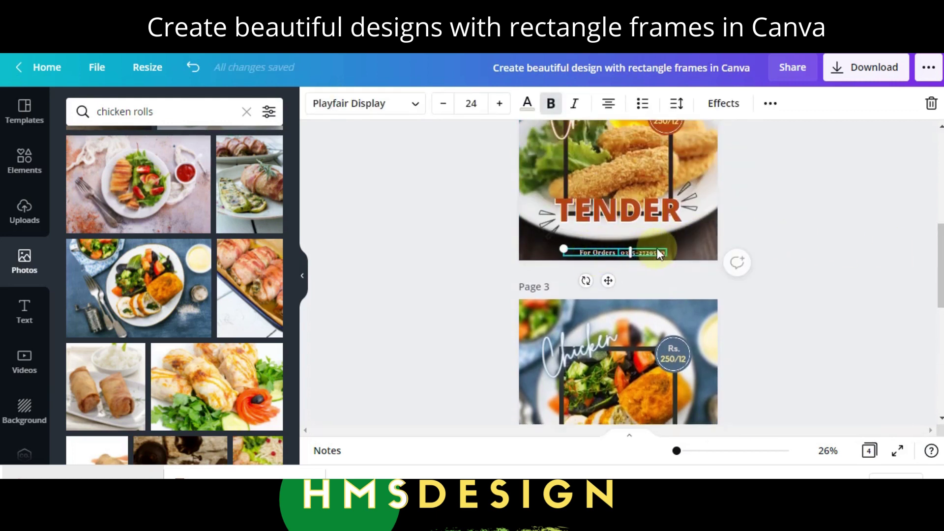
drag(659, 253, 657, 247)
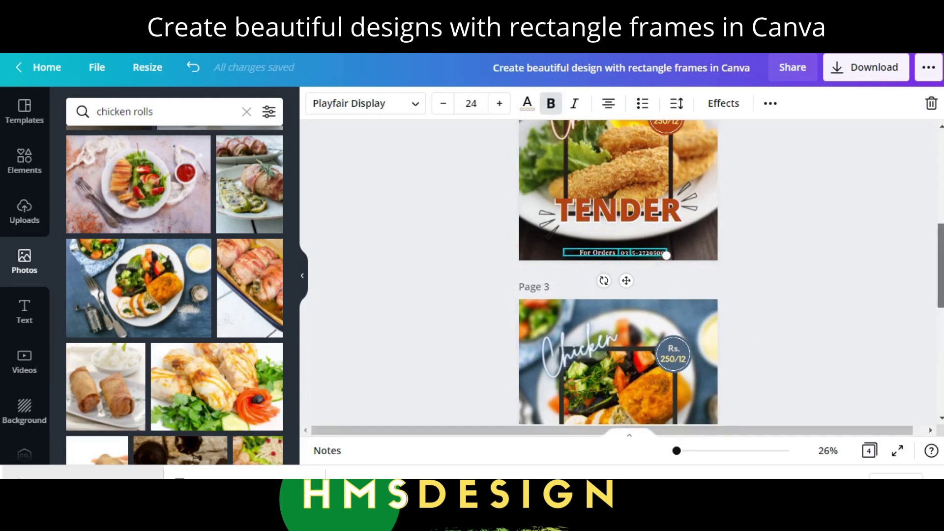
scroll(688, 310, down, 3)
click(690, 311)
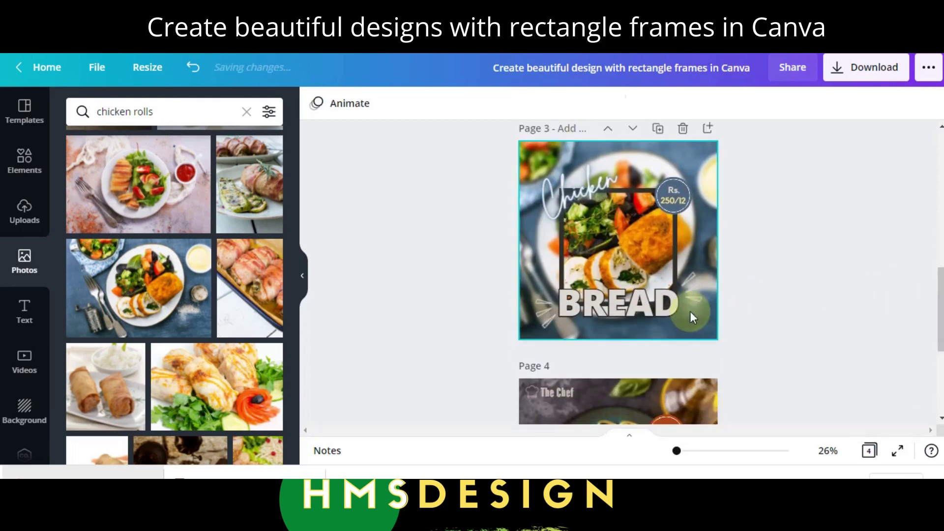
click(640, 335)
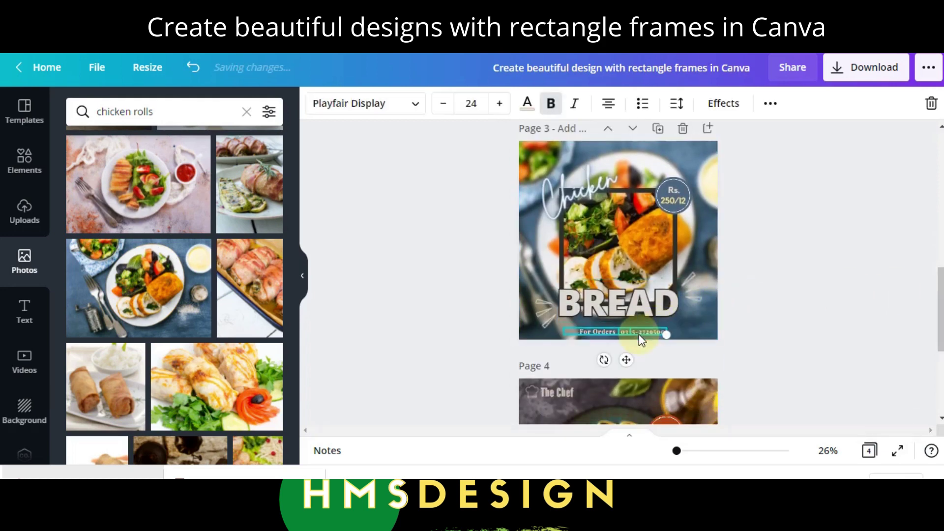
click(873, 316)
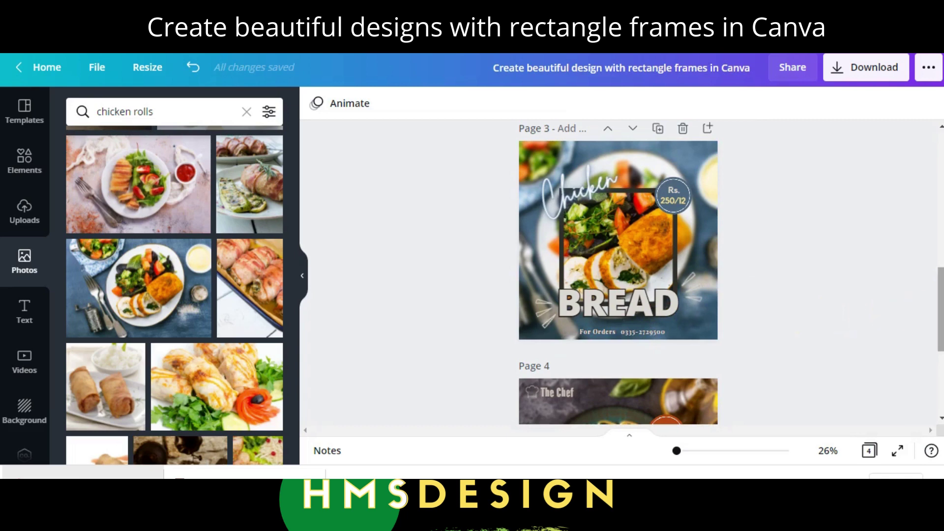
Copy the small vertical divider line from page 2's order line and place it between "For Orders" and the phone number on page 3.
scroll(617, 295, up, 5)
click(618, 328)
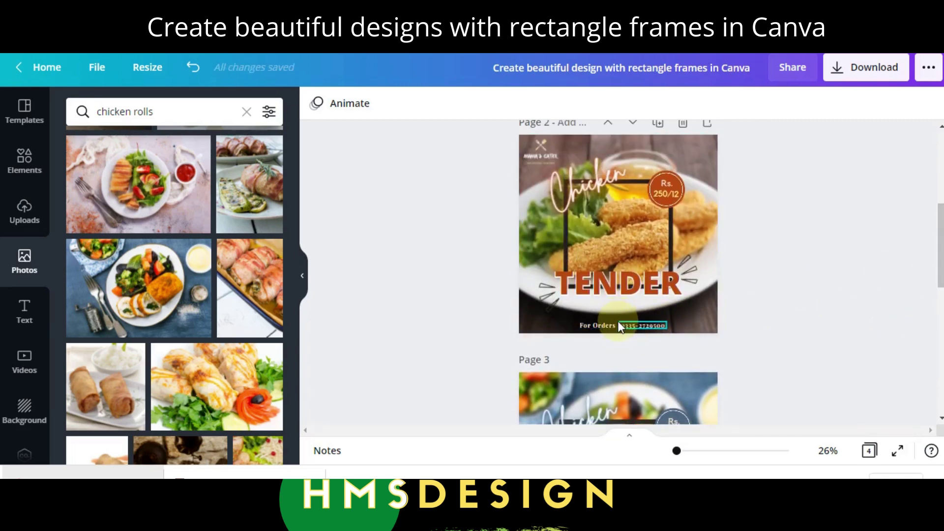
click(619, 319)
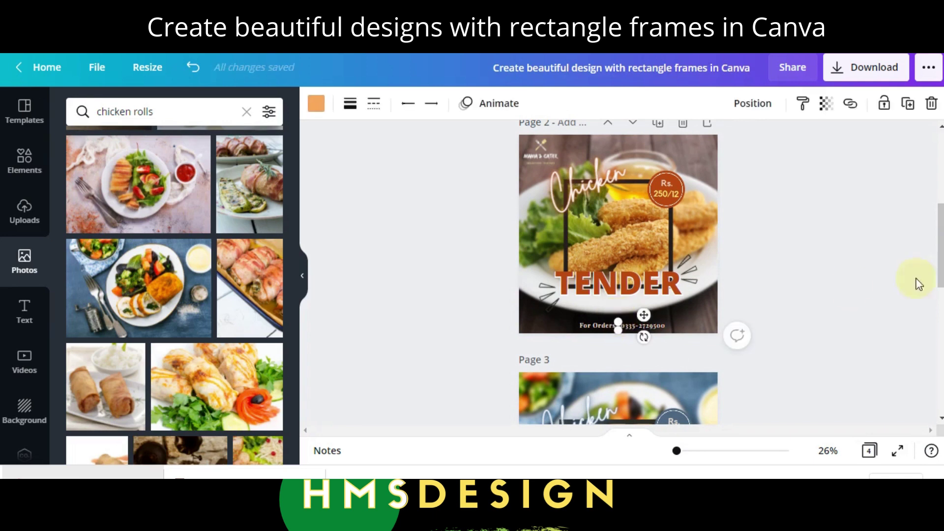
drag(940, 260, 940, 336)
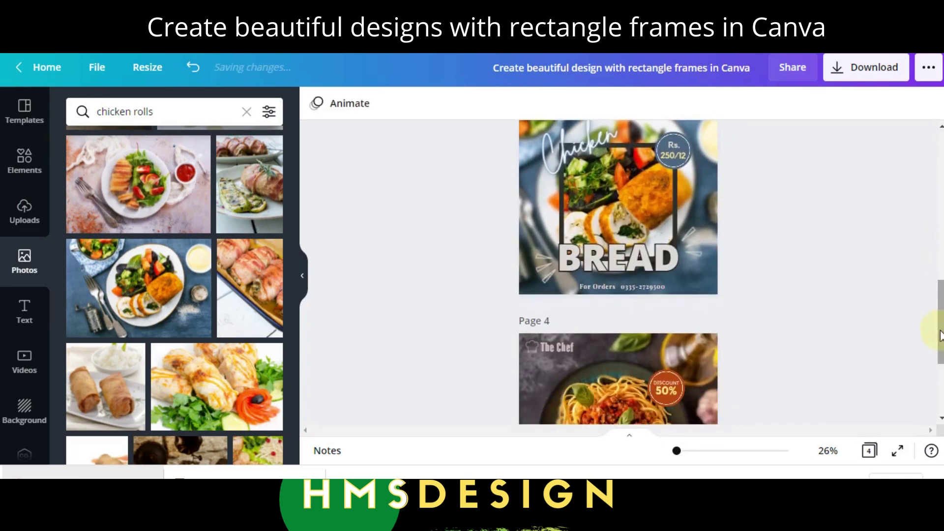
drag(619, 282, 619, 284)
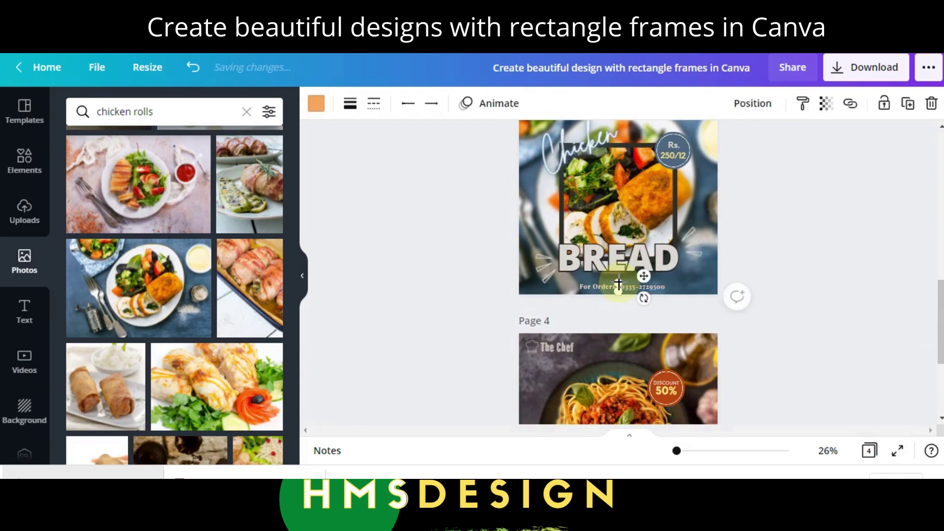
click(846, 267)
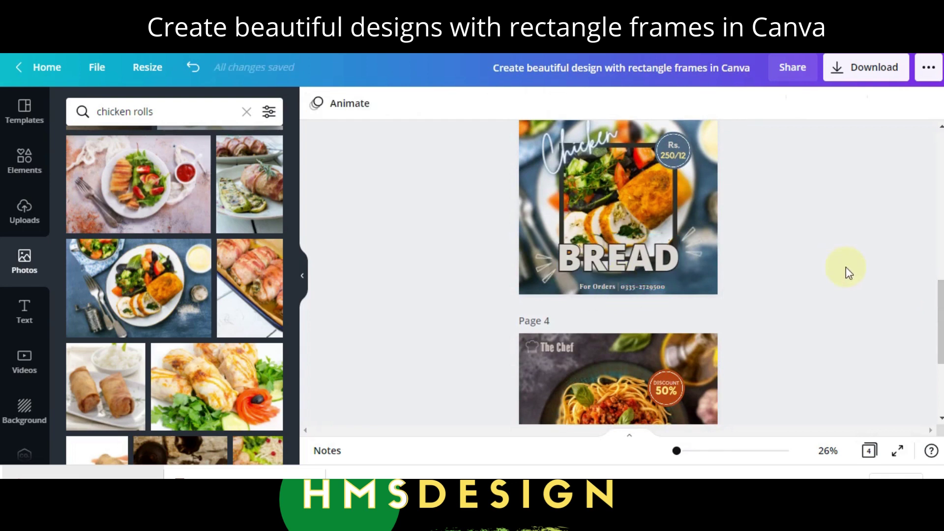
scroll(846, 267, up, 2)
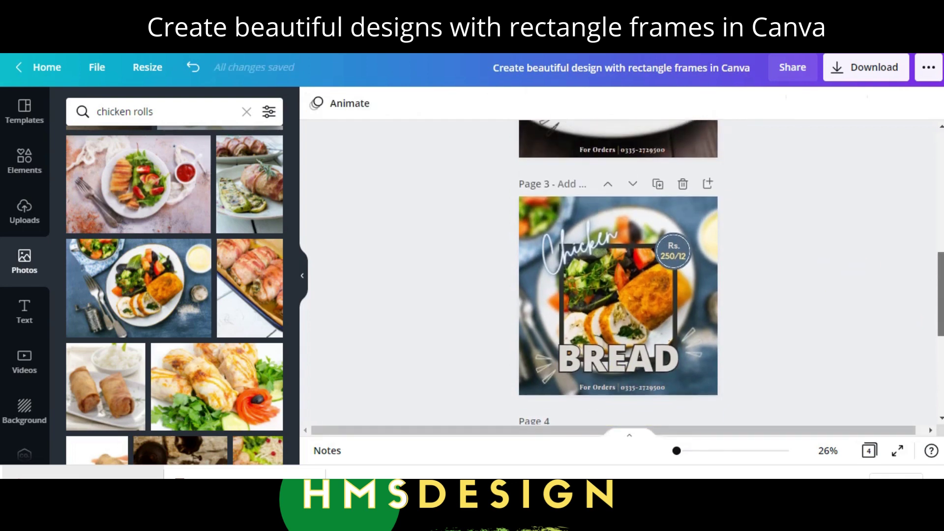